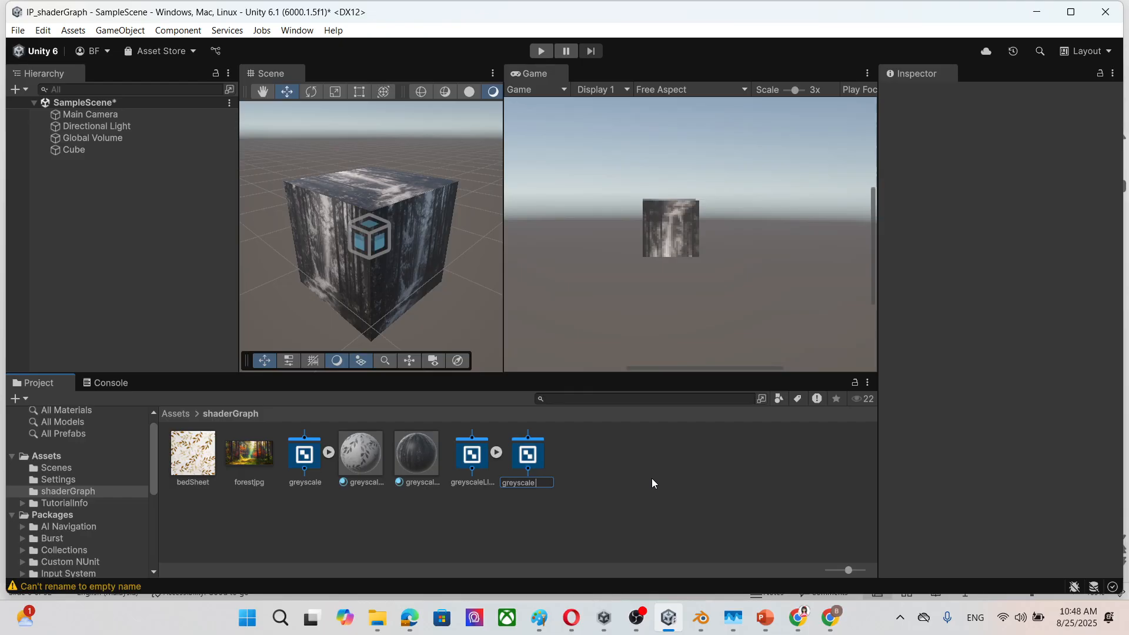
Name the new shader graph "greyscale Luminosity" and open it in its own maximized window.
{"action": "type", "text": "Luminosity"}
{"action": "key", "text": "Return"}
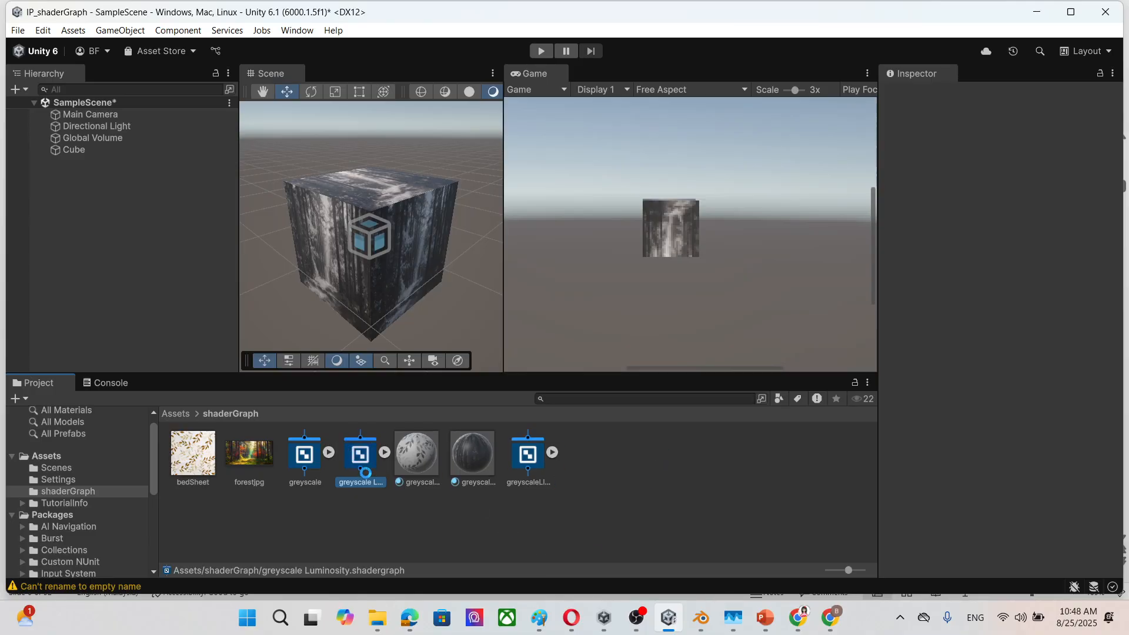
{"action": "double_click", "coordinate": [353, 458]}
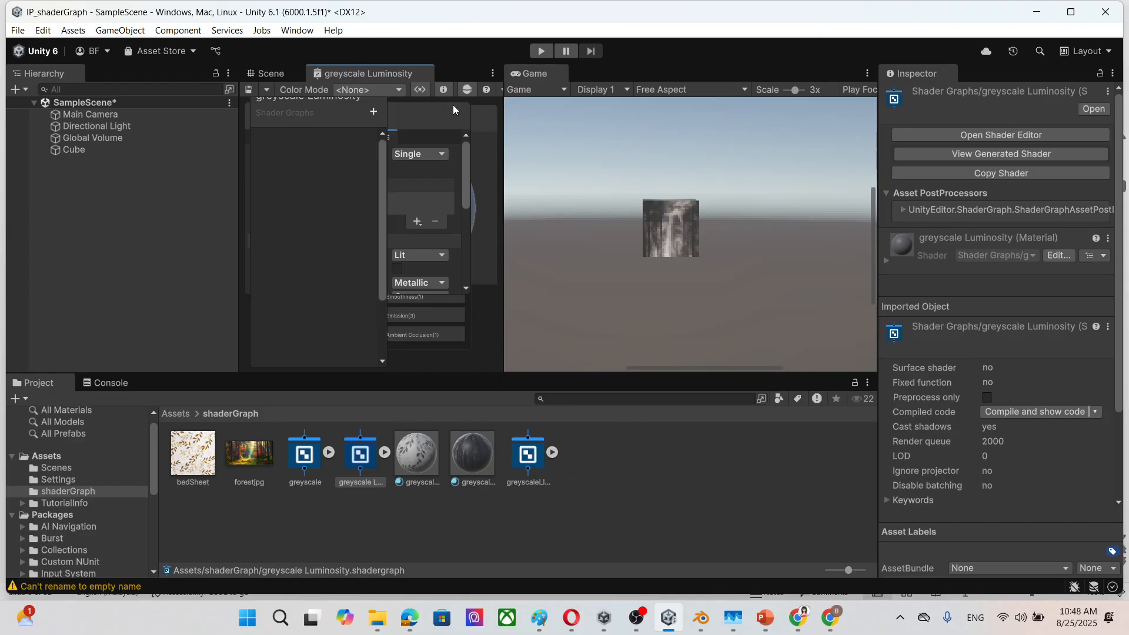
{"action": "left_click_drag", "start_coordinate": [393, 76], "coordinate": [392, 219]}
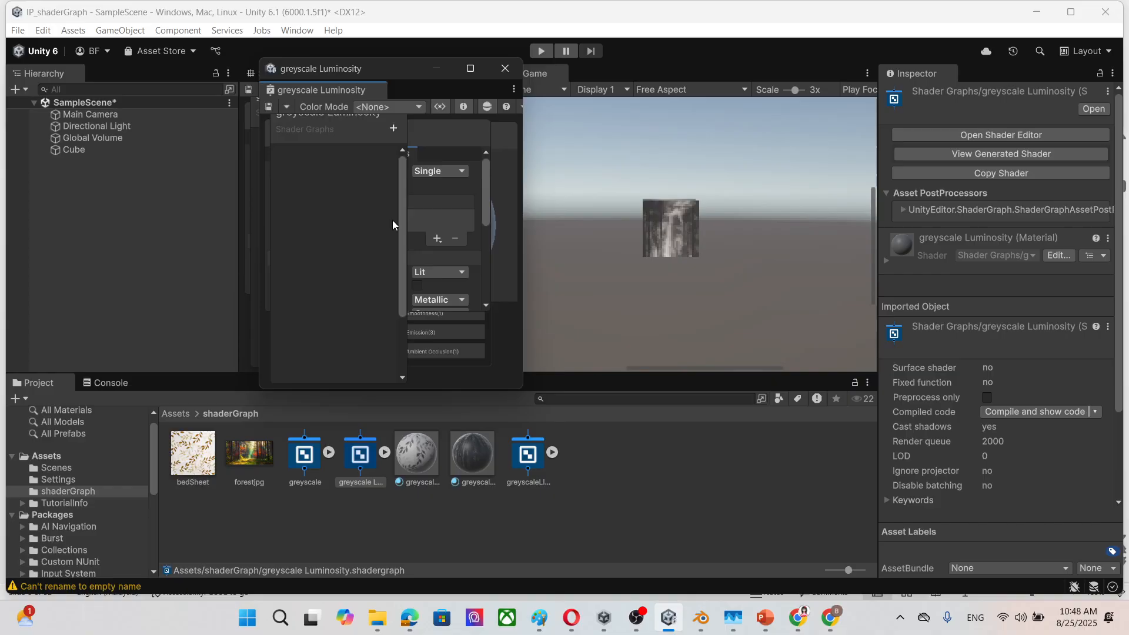
{"action": "left_click", "coordinate": [471, 69]}
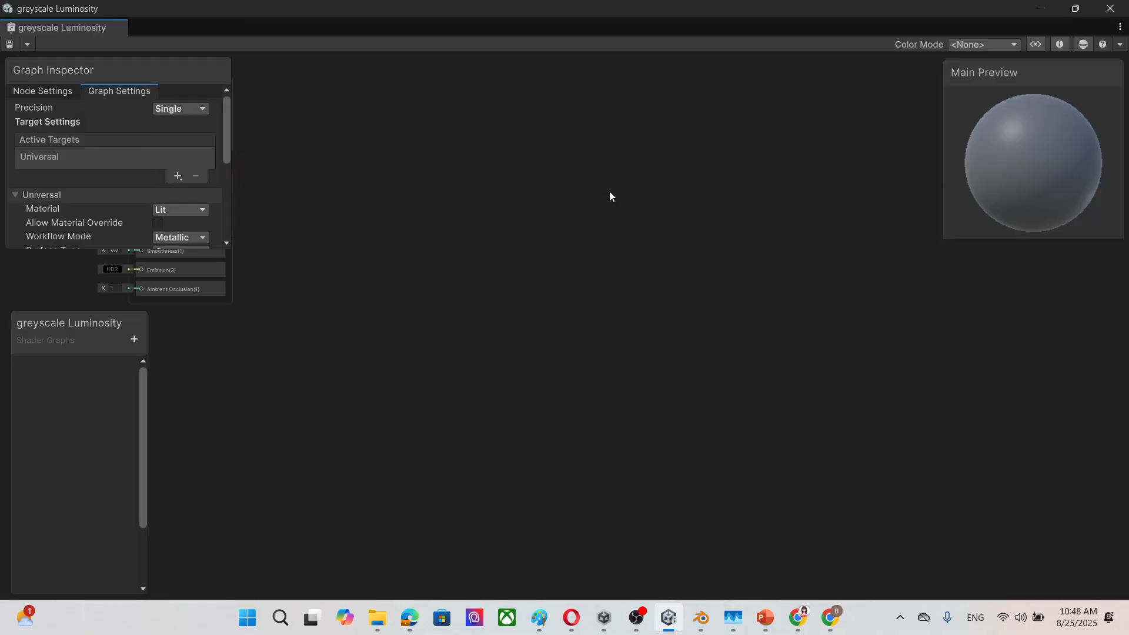
Add a Sample Texture 2D node to the graph, well before the Vertex and Fragment blocks.
{"action": "scroll", "coordinate": [386, 233], "scroll_direction": "up", "scroll_amount": 3}
{"action": "middle_click_drag", "start_coordinate": [182, 283], "coordinate": [886, 444]}
{"action": "scroll", "coordinate": [401, 328], "scroll_direction": "down", "scroll_amount": 2}
{"action": "middle_click_drag", "start_coordinate": [374, 315], "coordinate": [644, 349]}
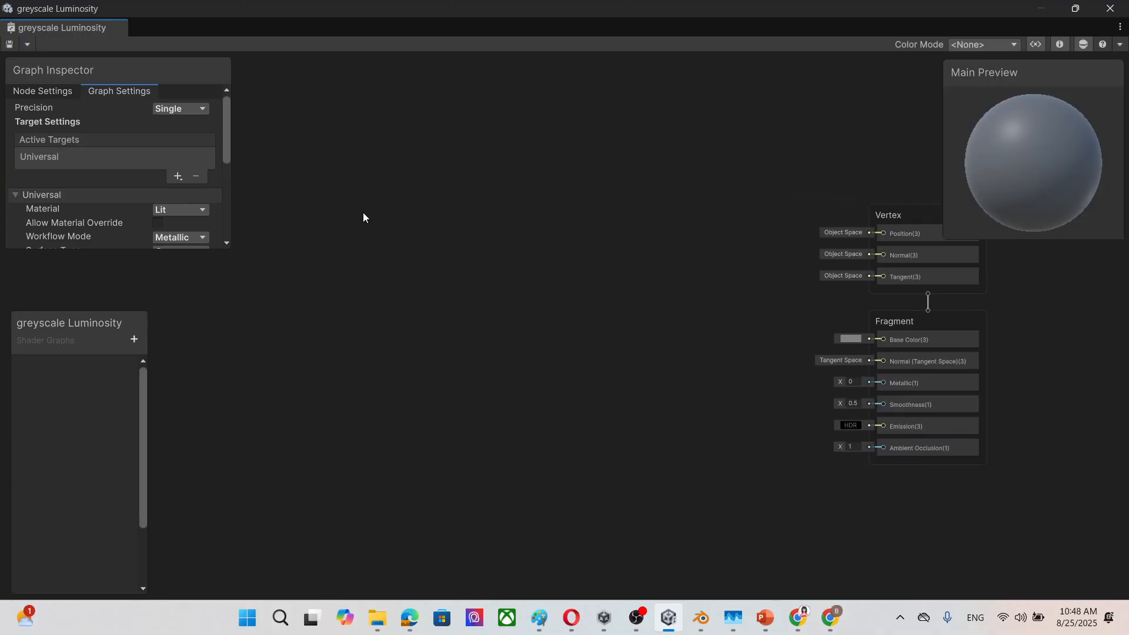
{"action": "right_click", "coordinate": [363, 213]}
{"action": "left_click", "coordinate": [443, 226]}
{"action": "type", "text": "sample"}
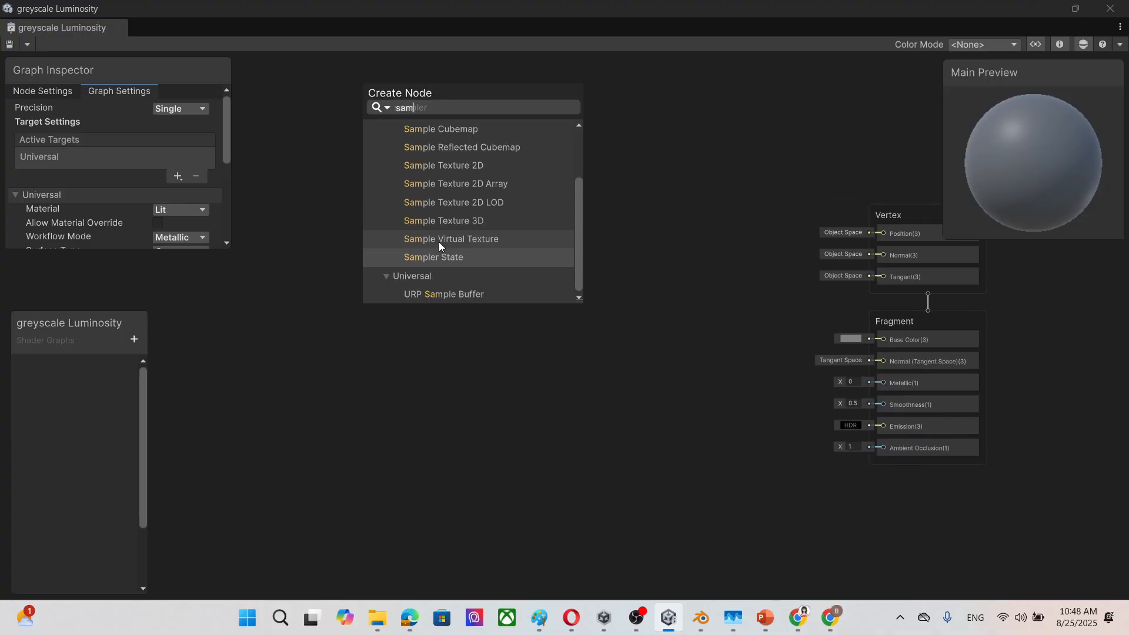
{"action": "left_click", "coordinate": [485, 168]}
{"action": "left_click_drag", "start_coordinate": [427, 238], "coordinate": [379, 189]}
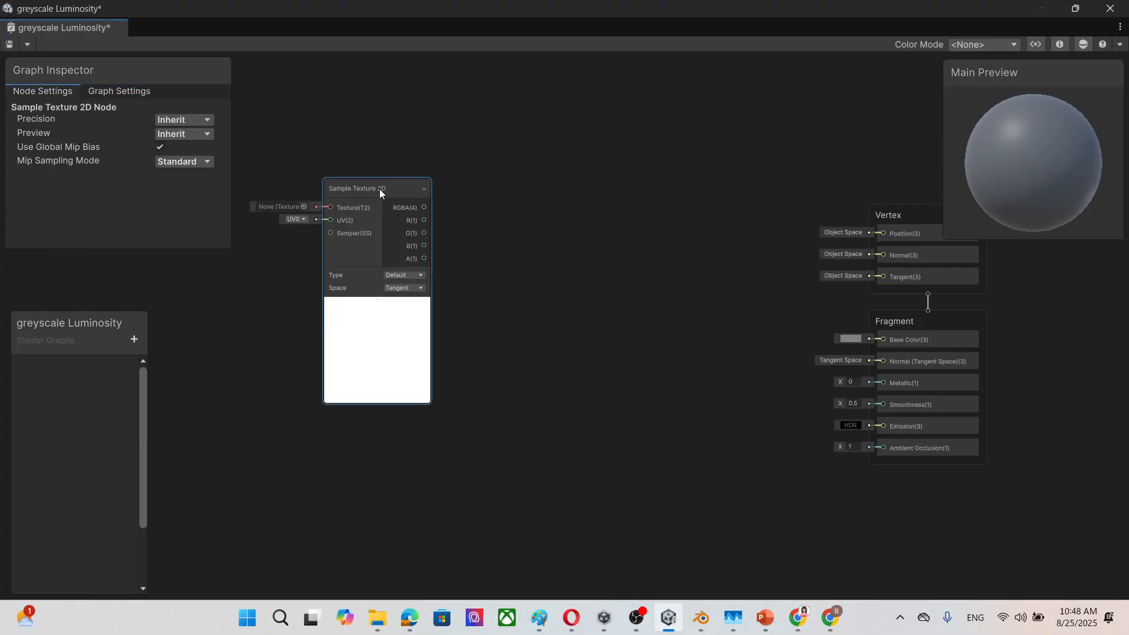
Assign the forestjpg image as the texture of the Sample Texture 2D node.
{"action": "left_click", "coordinate": [303, 207]}
{"action": "left_click", "coordinate": [448, 194]}
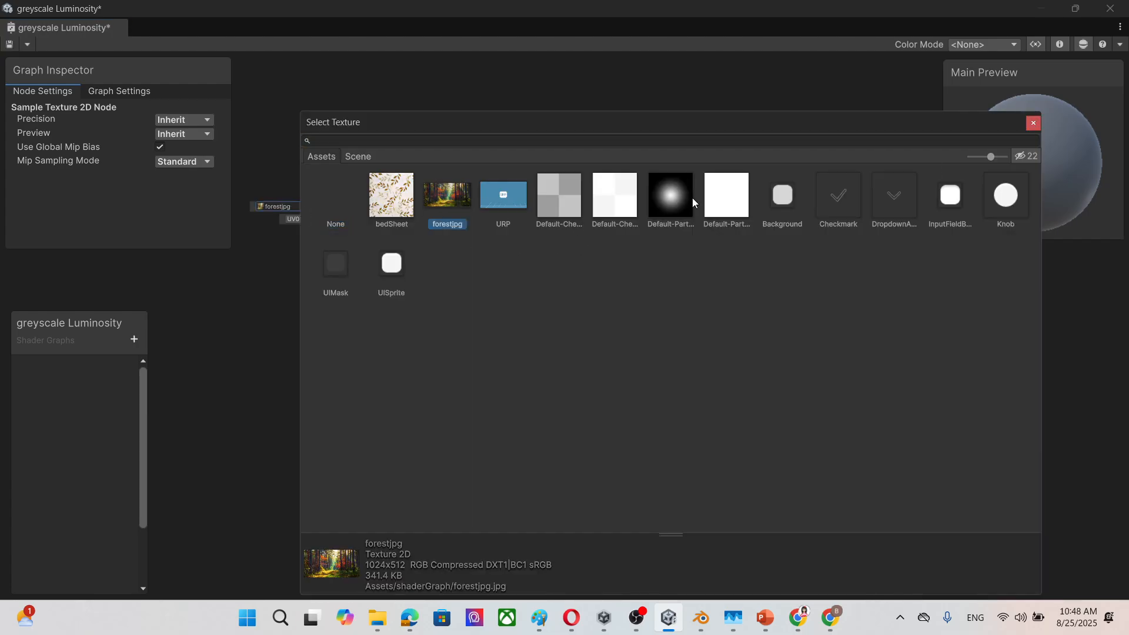
{"action": "left_click", "coordinate": [1034, 124]}
{"action": "right_click", "coordinate": [508, 148]}
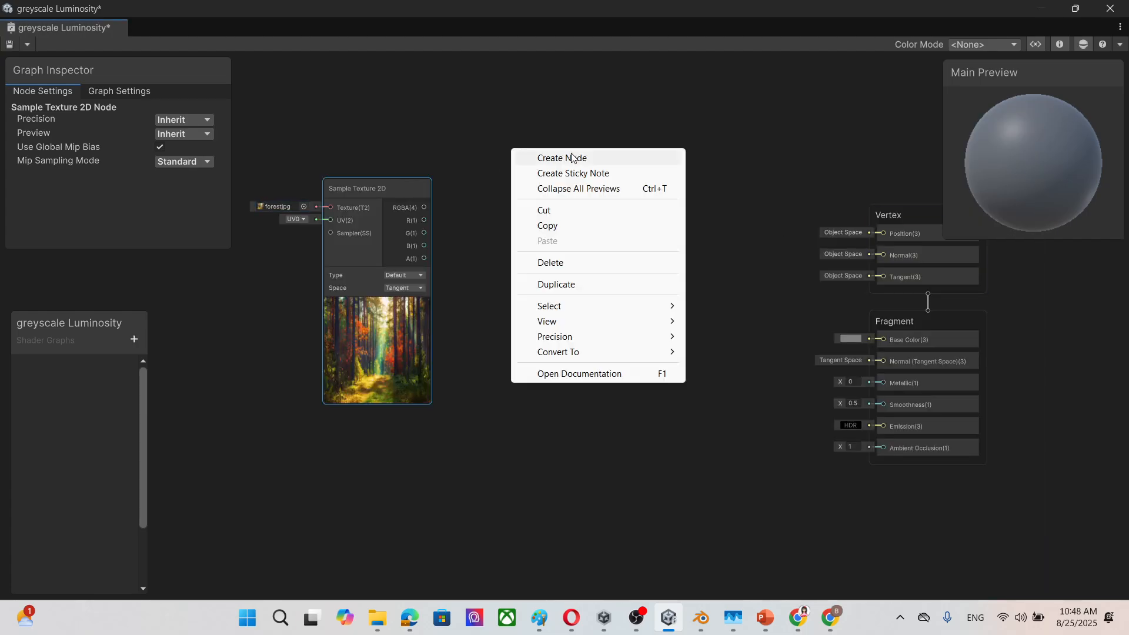
{"action": "left_click", "coordinate": [761, 313]}
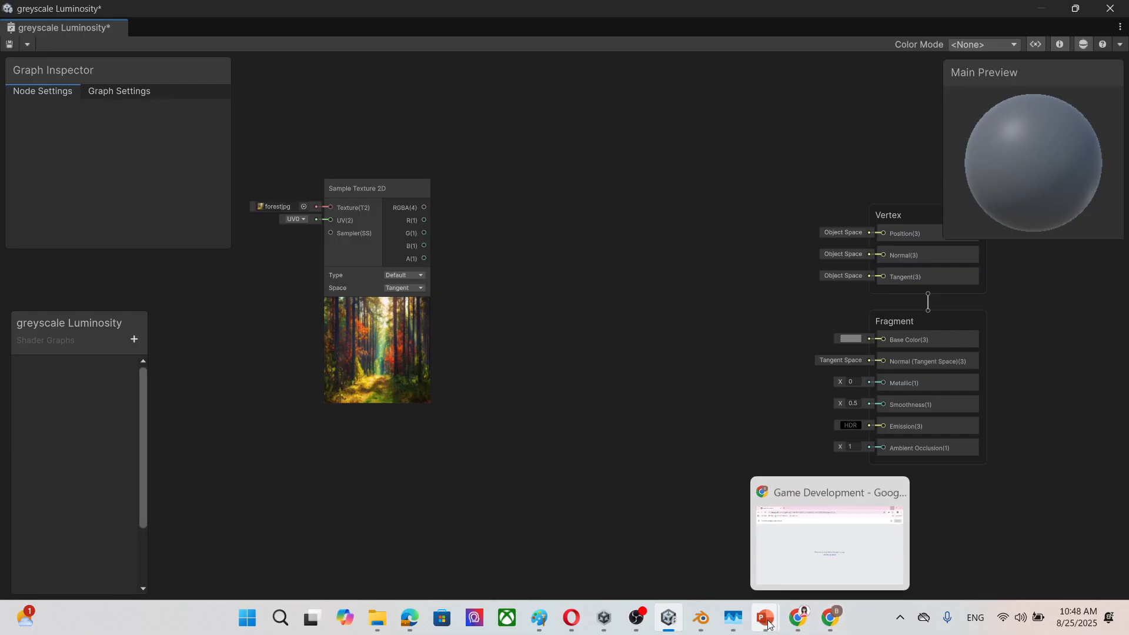
Switch to PowerPoint and examine the red weight in the luminosity formula on the Greyscale slide.
{"action": "mouse_move", "coordinate": [767, 622]}
{"action": "left_click", "coordinate": [694, 562]}
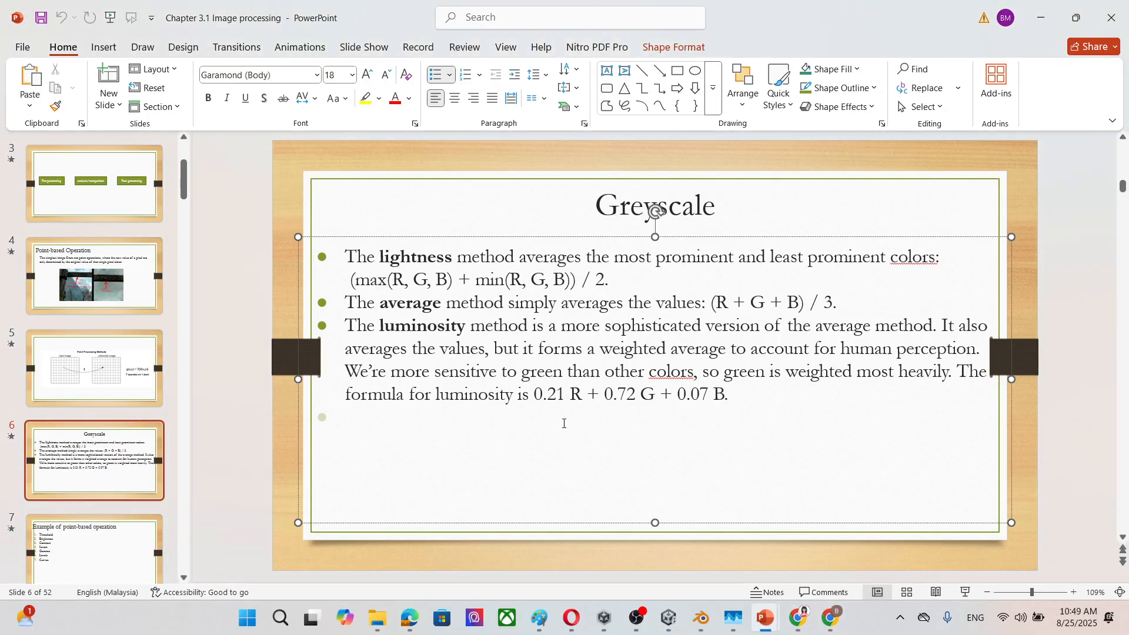
{"action": "left_click_drag", "start_coordinate": [529, 395], "coordinate": [585, 395]}
{"action": "left_click", "coordinate": [1041, 16]}
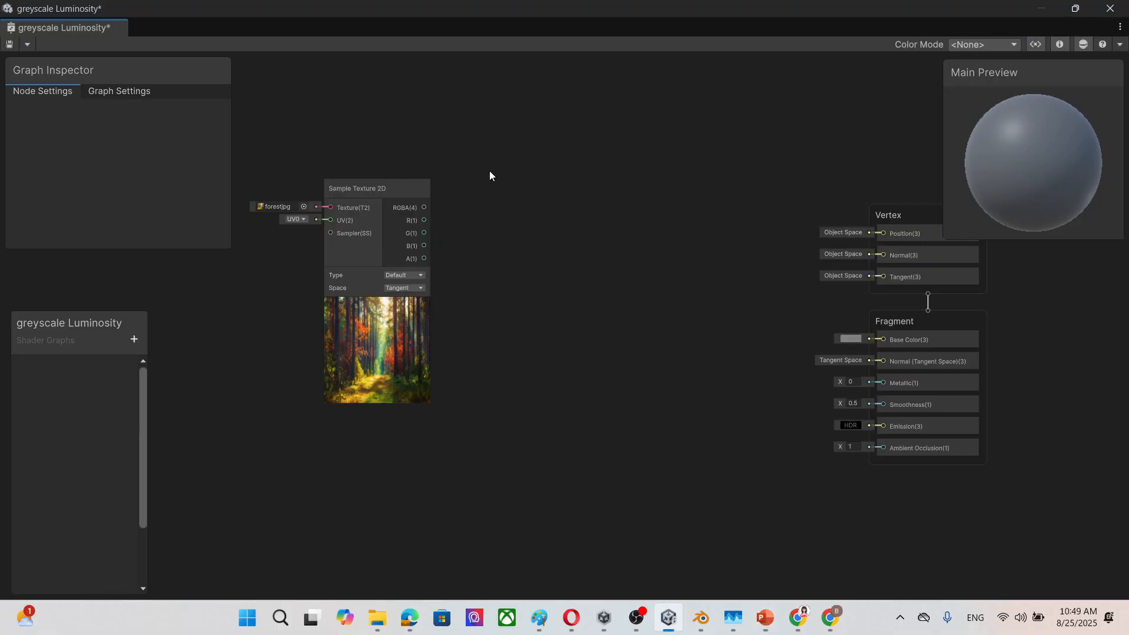
Add a Multiply node and place it beside the Sample Texture 2D node.
{"action": "right_click", "coordinate": [538, 216]}
{"action": "left_click", "coordinate": [591, 223]}
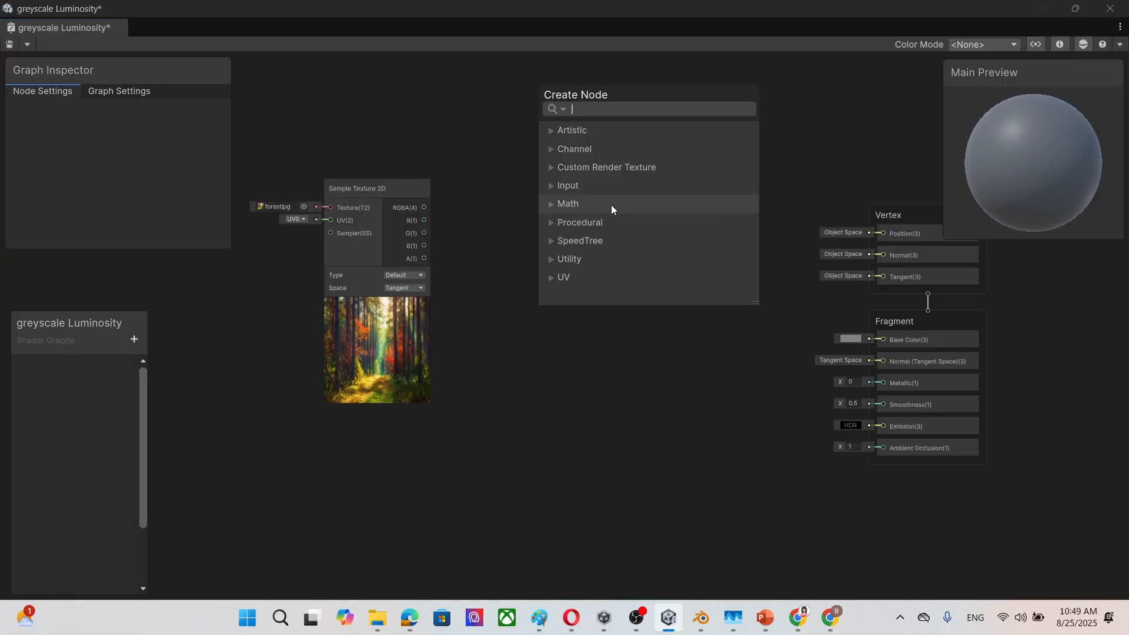
{"action": "type", "text": "multiply"}
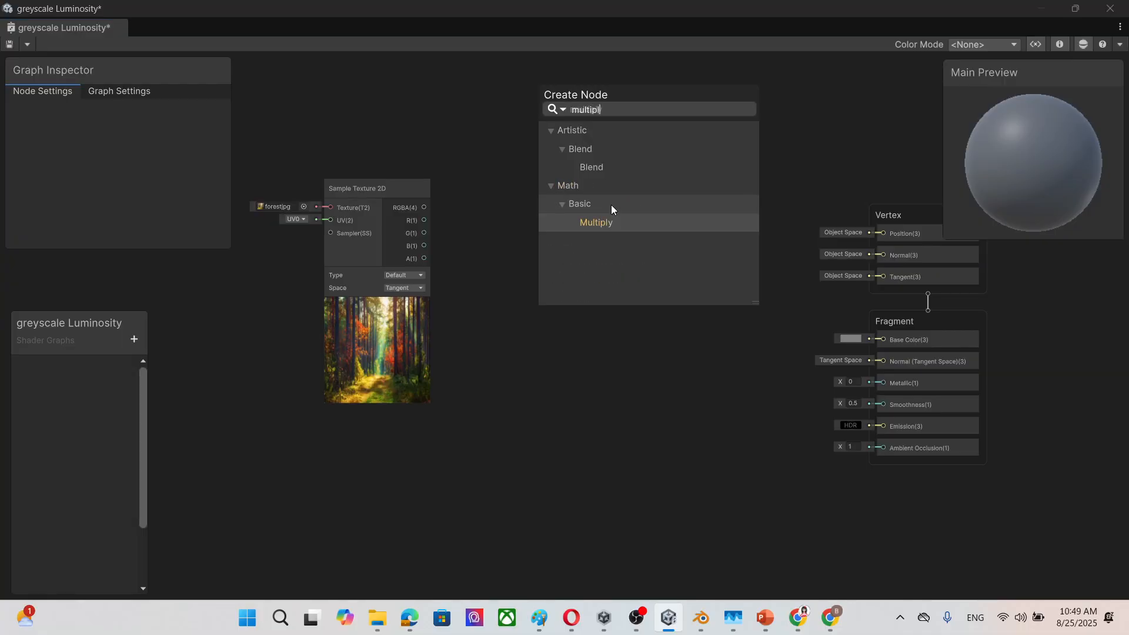
{"action": "left_click", "coordinate": [624, 222]}
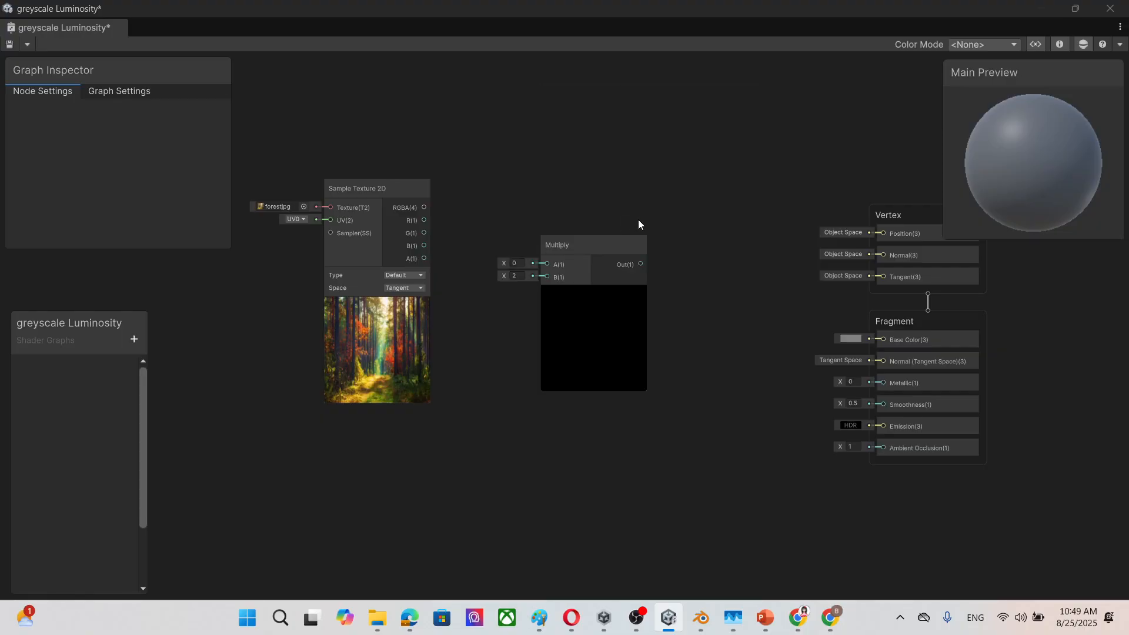
{"action": "left_click_drag", "start_coordinate": [584, 249], "coordinate": [573, 187]}
Connect the texture's R output to the Multiply node's A input and set B to 0.21.
{"action": "left_click_drag", "start_coordinate": [424, 220], "coordinate": [538, 207]}
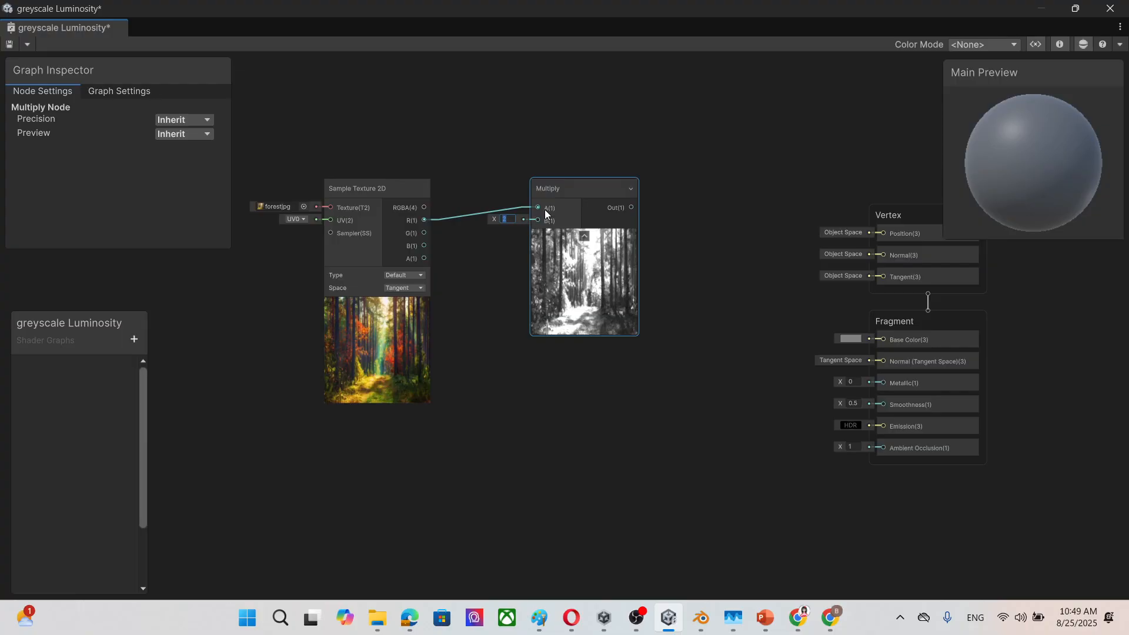
{"action": "type", "text": "0.2"}
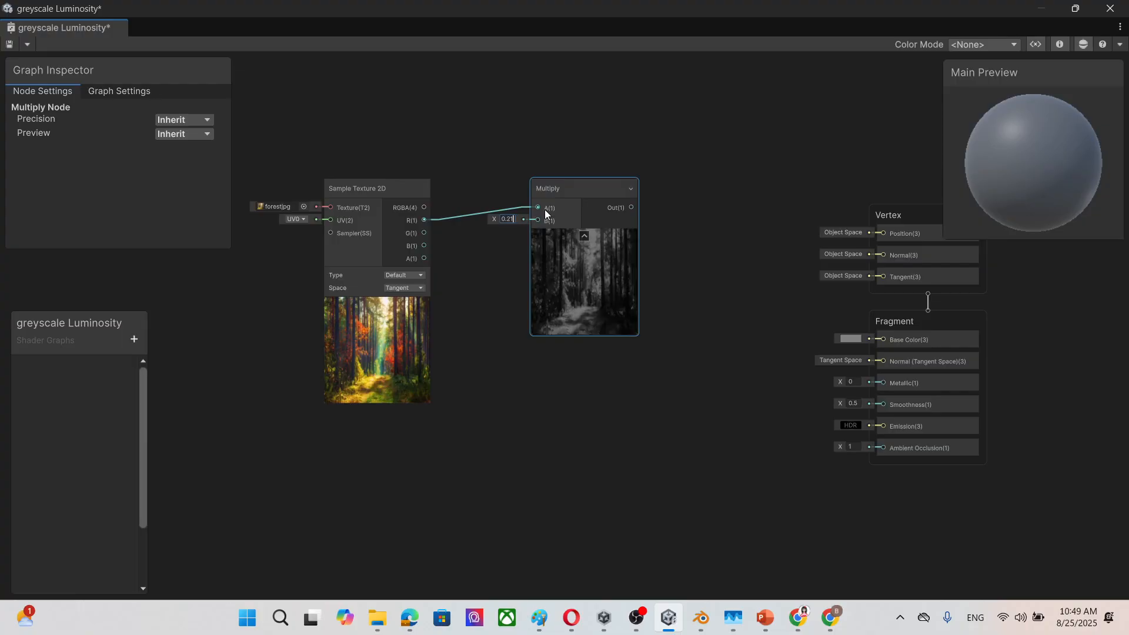
{"action": "type", "text": "1"}
{"action": "left_click", "coordinate": [595, 423]}
Move the Multiply node up, duplicate it twice and arrange the two copies below it.
{"action": "left_click_drag", "start_coordinate": [620, 220], "coordinate": [581, 141]}
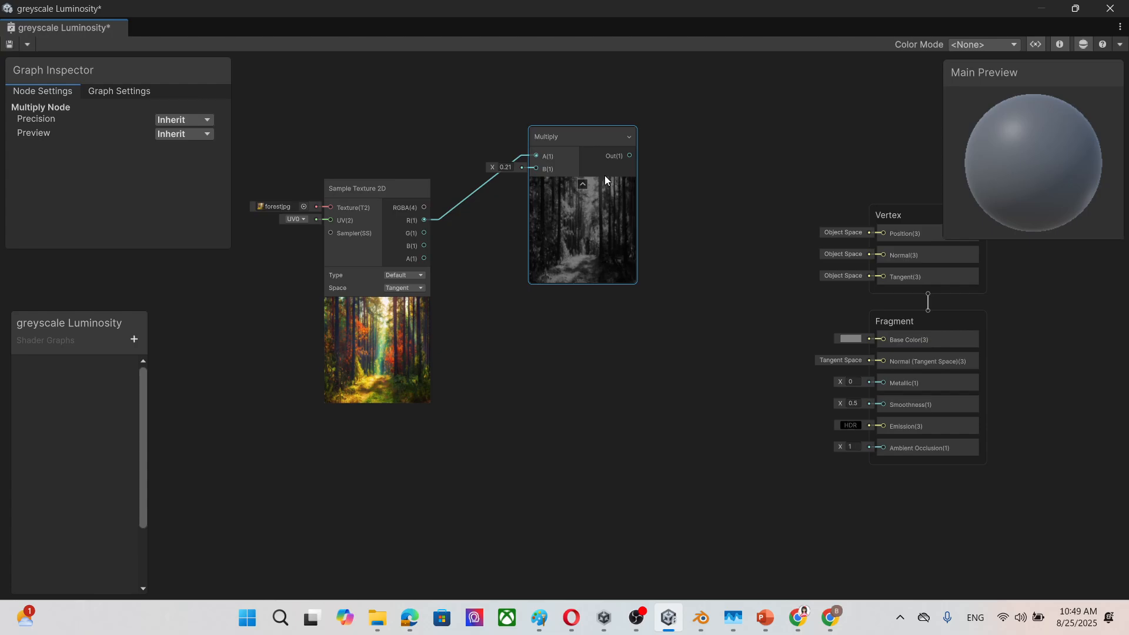
{"action": "key", "text": "ctrl+d"}
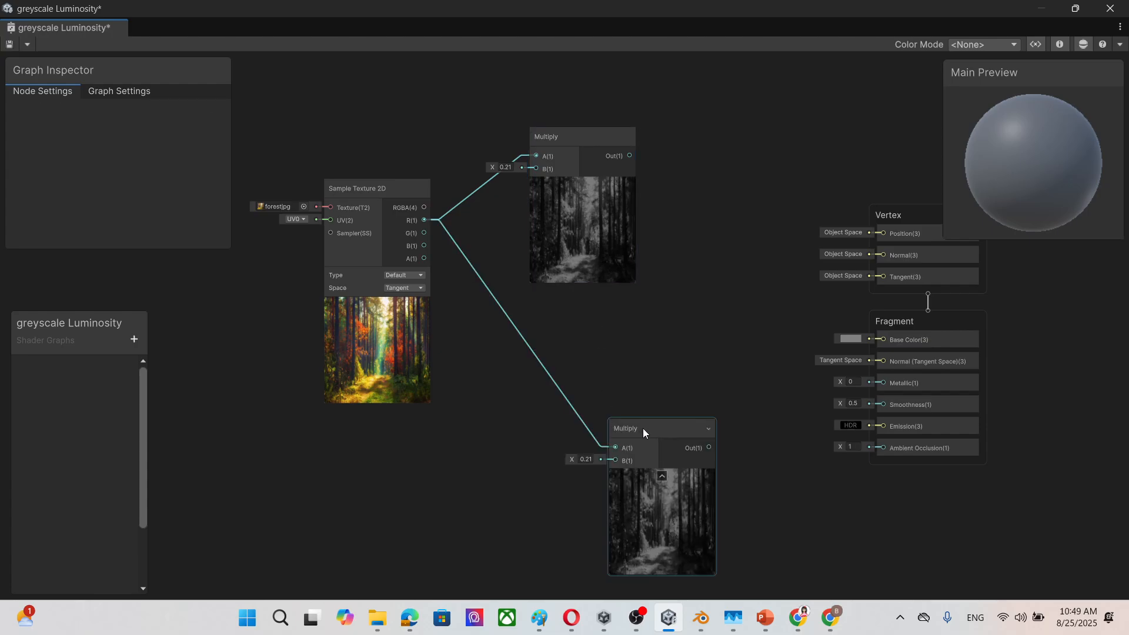
{"action": "key", "text": "ctrl+d"}
{"action": "left_click_drag", "start_coordinate": [686, 444], "coordinate": [600, 517]}
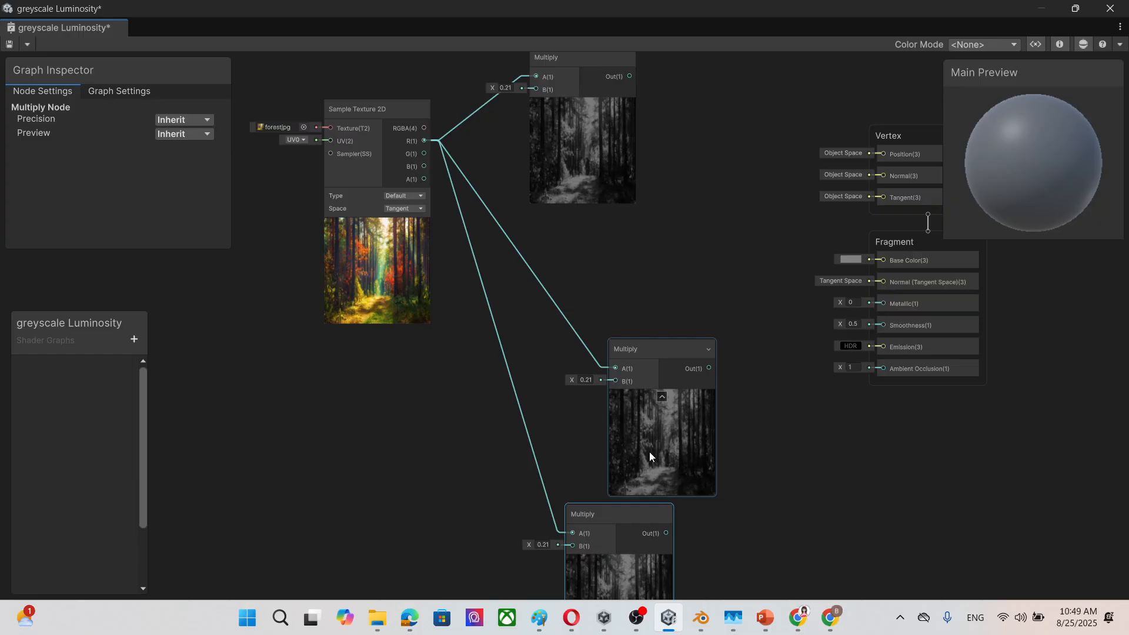
{"action": "left_click_drag", "start_coordinate": [658, 351], "coordinate": [539, 260]}
Replace the copied Multiply nodes' red connections by linking the texture's G and B outputs to their respective A inputs.
{"action": "left_click", "coordinate": [490, 290]}
{"action": "key", "text": "Delete"}
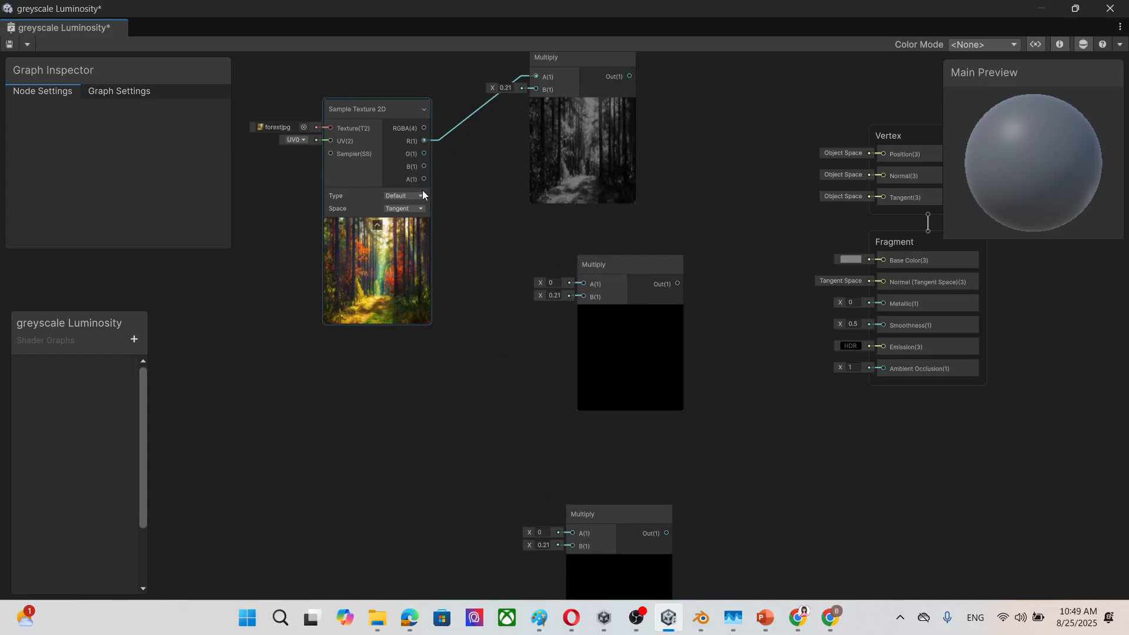
{"action": "left_click_drag", "start_coordinate": [423, 154], "coordinate": [582, 285]}
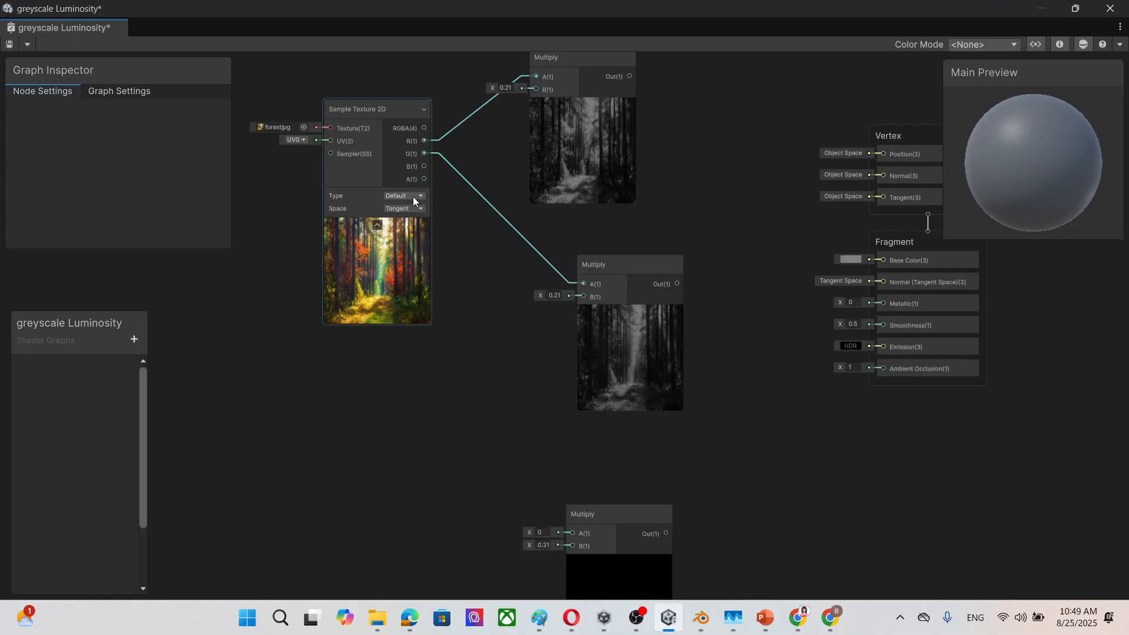
{"action": "left_click_drag", "start_coordinate": [425, 167], "coordinate": [573, 492]}
{"action": "left_click_drag", "start_coordinate": [627, 225], "coordinate": [600, 228]}
{"action": "left_click_drag", "start_coordinate": [638, 471], "coordinate": [626, 430]}
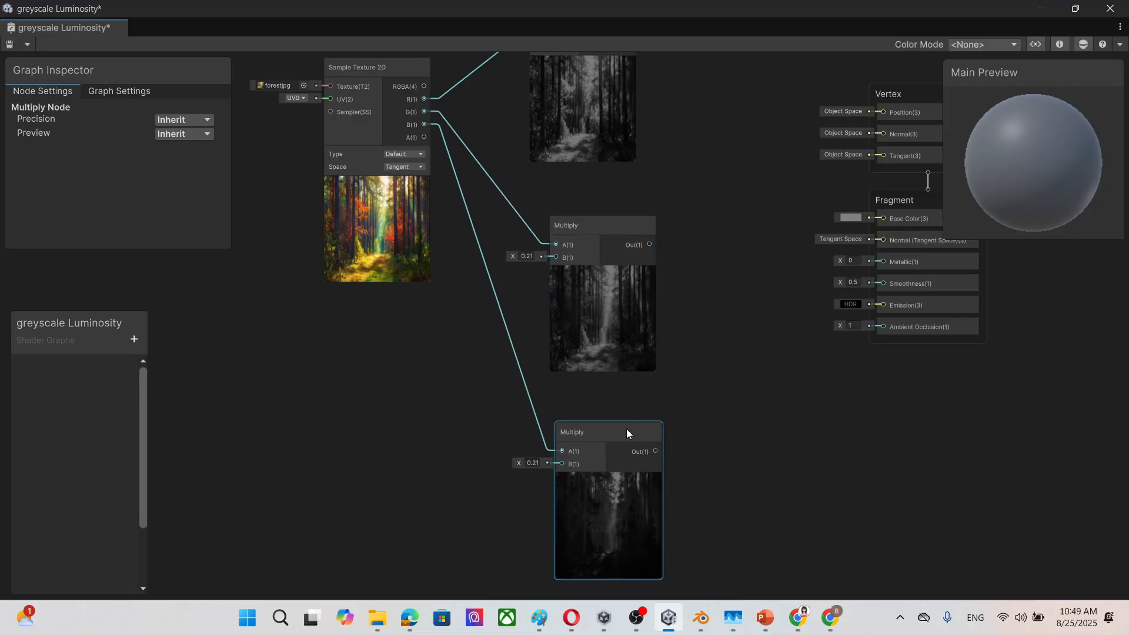
Check the formula in PowerPoint and set B to 0.72 on the green channel's Multiply node and 0.07 on the blue channel's.
{"action": "mouse_move", "coordinate": [765, 618]}
{"action": "left_click", "coordinate": [707, 546]}
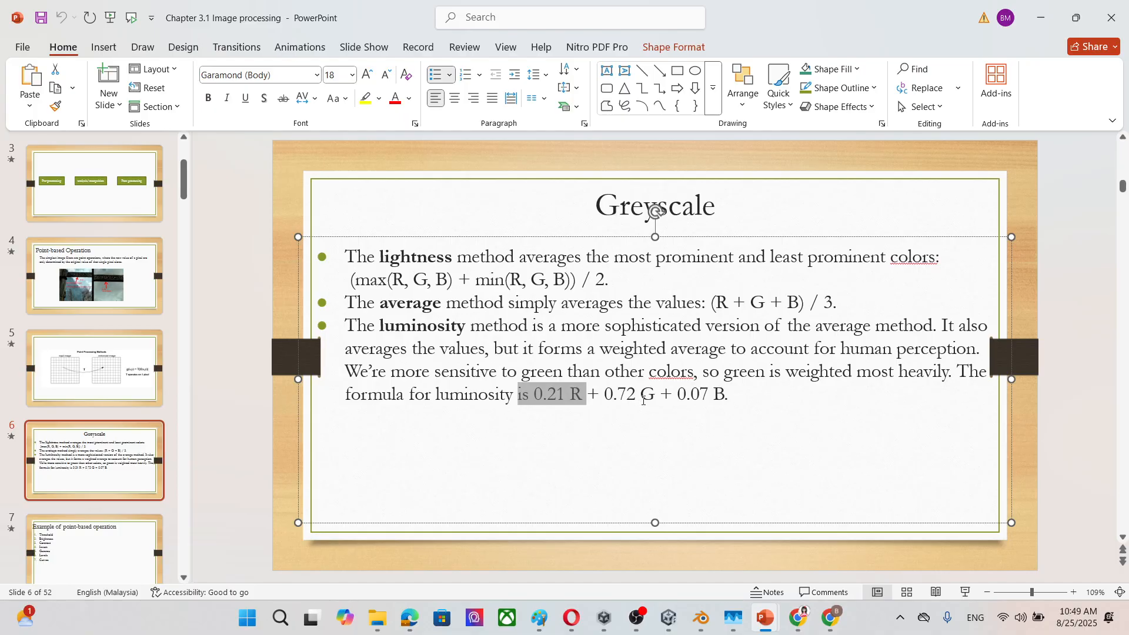
{"action": "left_click", "coordinate": [1046, 23]}
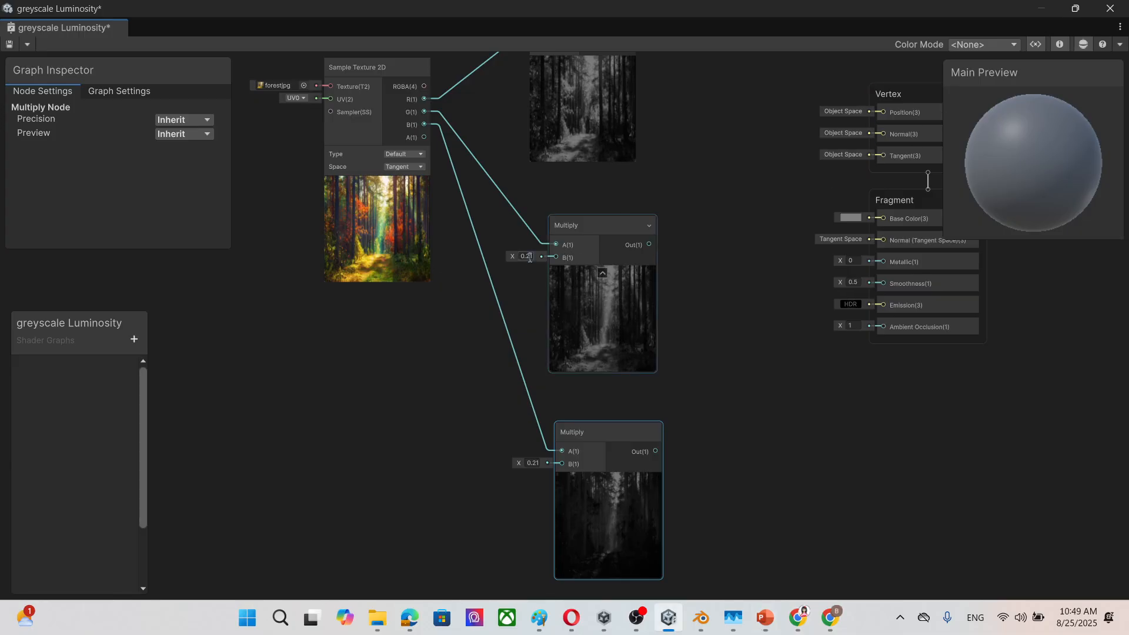
{"action": "type", "text": "0.7"}
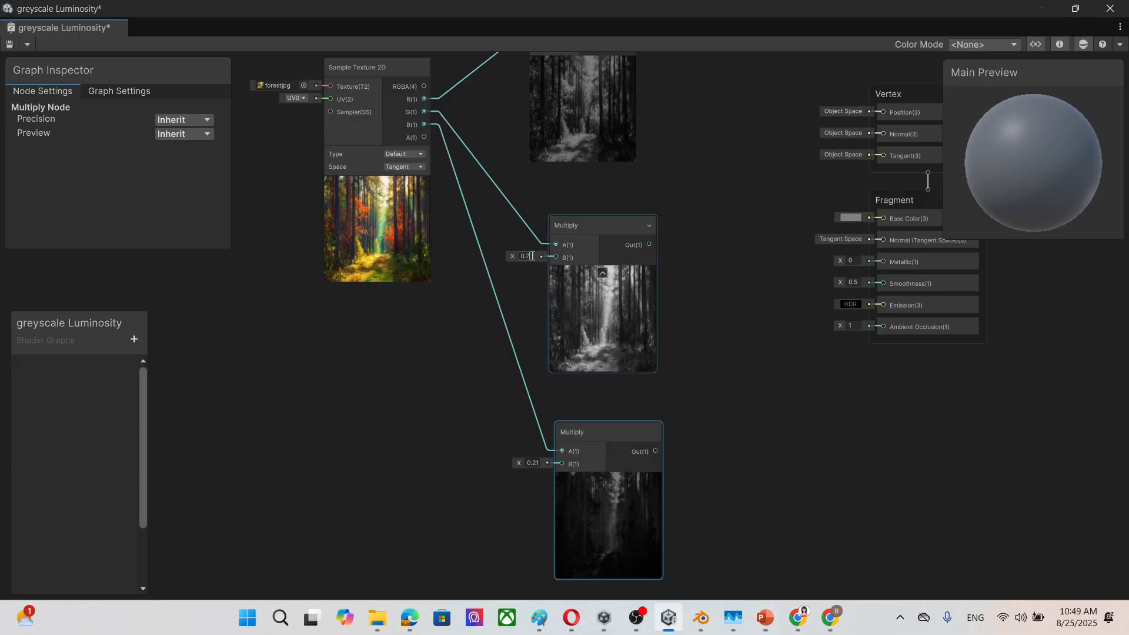
{"action": "type", "text": "2"}
{"action": "left_click", "coordinate": [538, 463]}
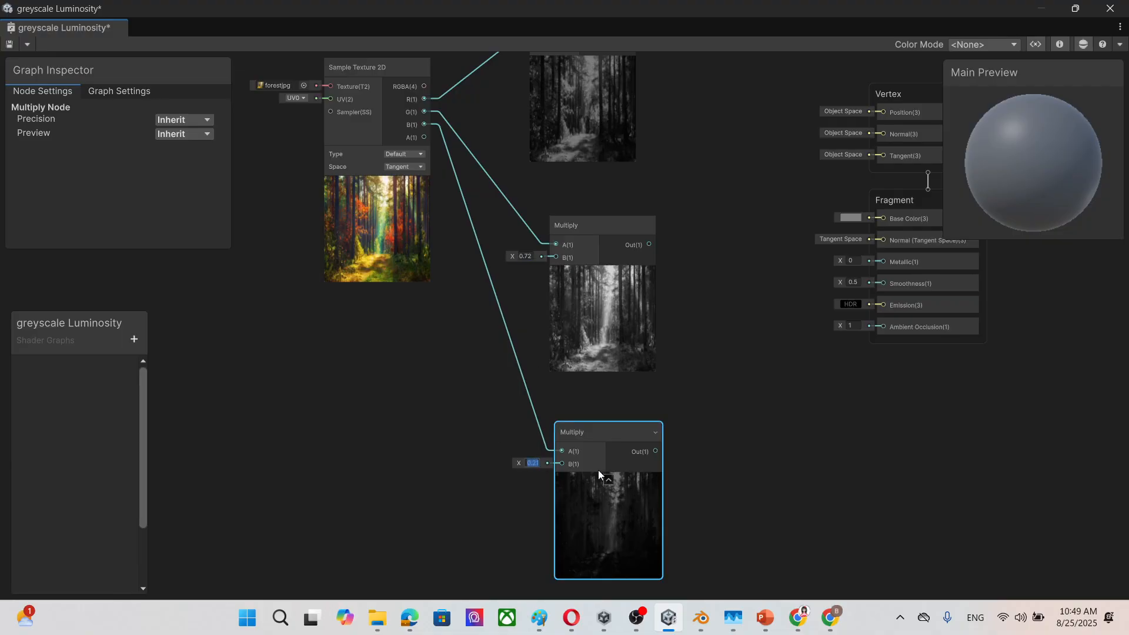
{"action": "type", "text": "0.07"}
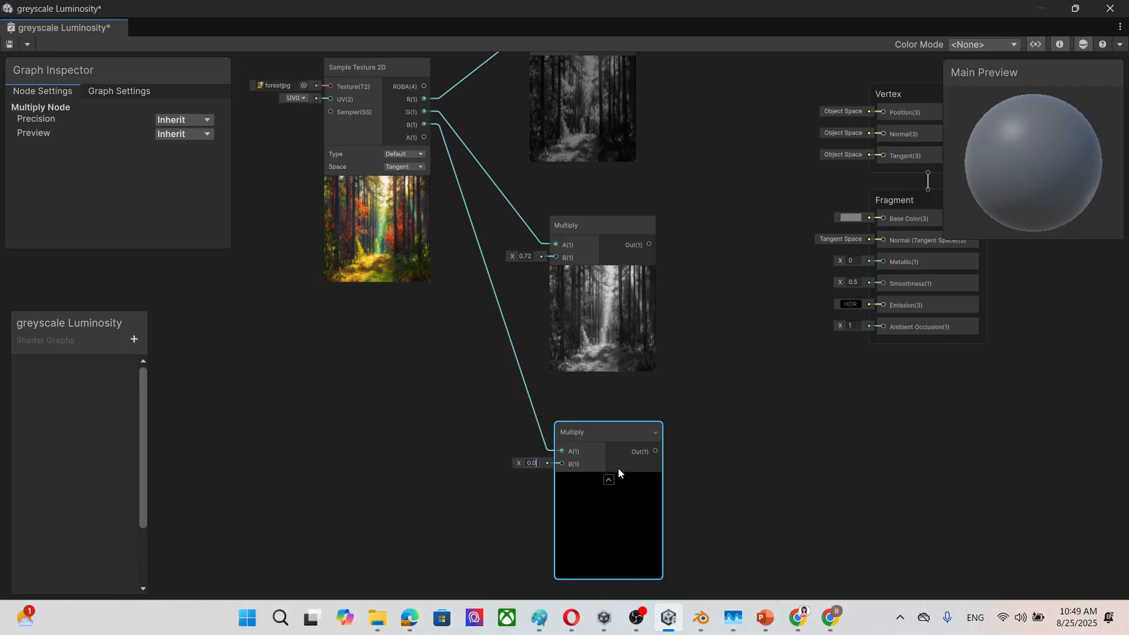
{"action": "left_click", "coordinate": [703, 480]}
{"action": "left_click_drag", "start_coordinate": [596, 433], "coordinate": [580, 420]}
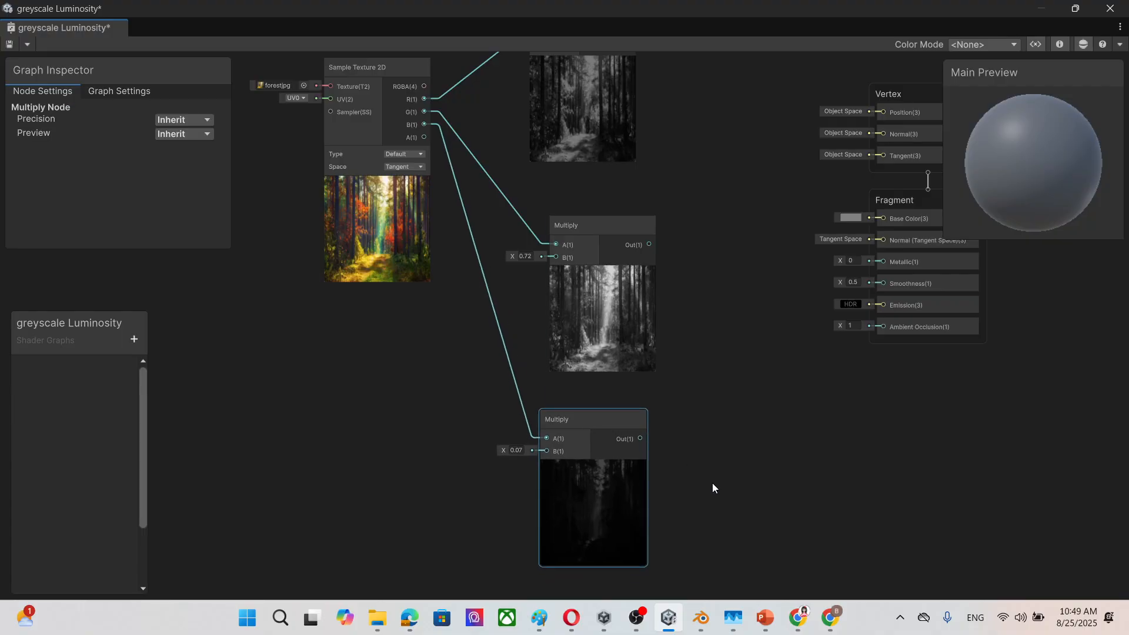
Review the luminosity formula on the PowerPoint Greyscale slide once more and return to the shader graph.
{"action": "mouse_move", "coordinate": [774, 599]}
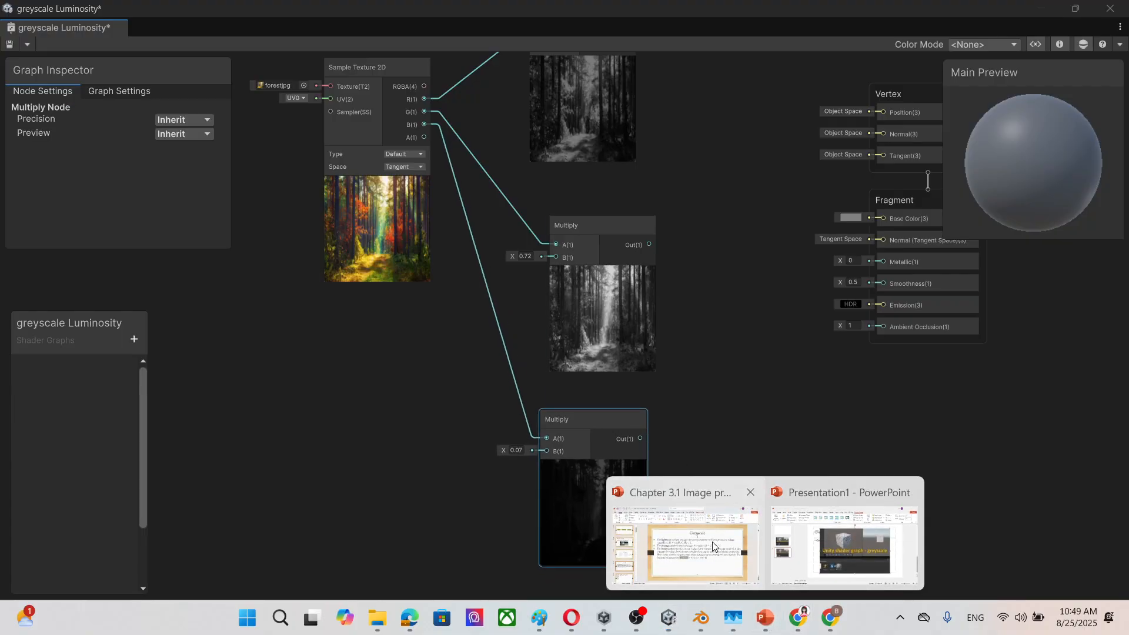
{"action": "left_click", "coordinate": [685, 547]}
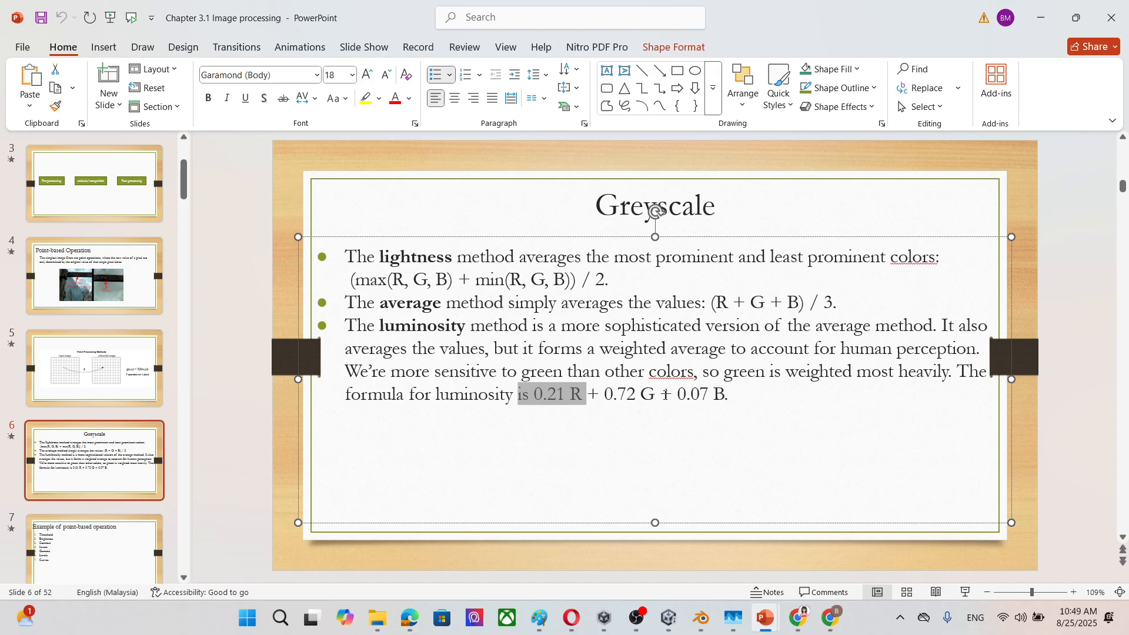
{"action": "left_click", "coordinate": [1041, 18]}
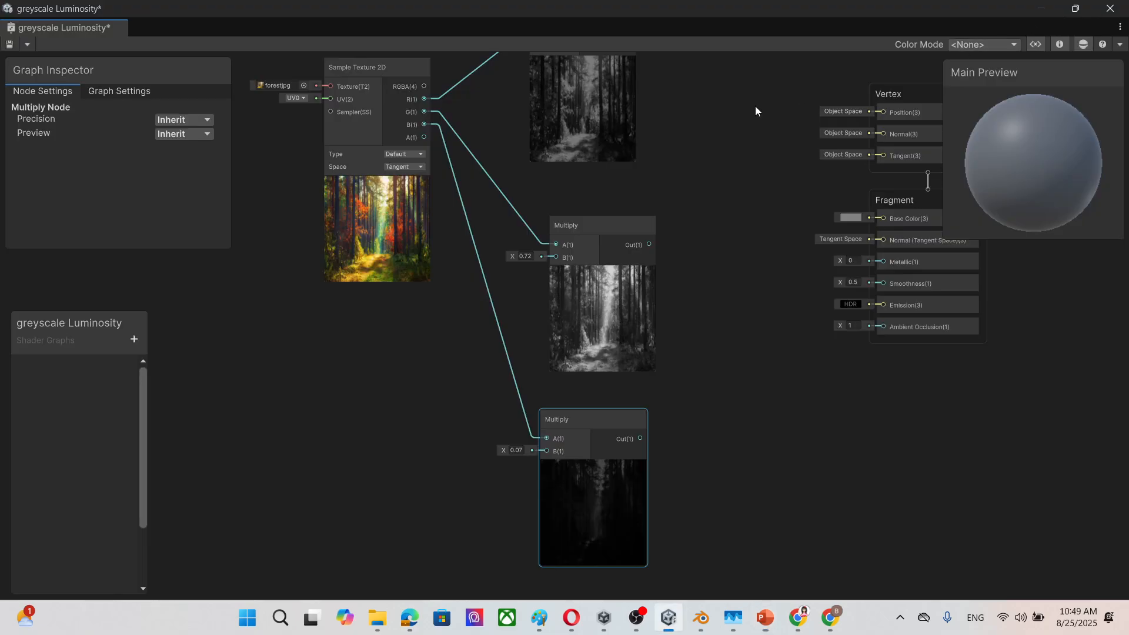
Collapse the previews of the three Multiply nodes and stack the nodes closely beside the texture node.
{"action": "middle_click_drag", "start_coordinate": [702, 205], "coordinate": [654, 244]}
{"action": "scroll", "coordinate": [555, 287], "scroll_direction": "down", "scroll_amount": 1}
{"action": "scroll", "coordinate": [654, 245], "scroll_direction": "down", "scroll_amount": 1}
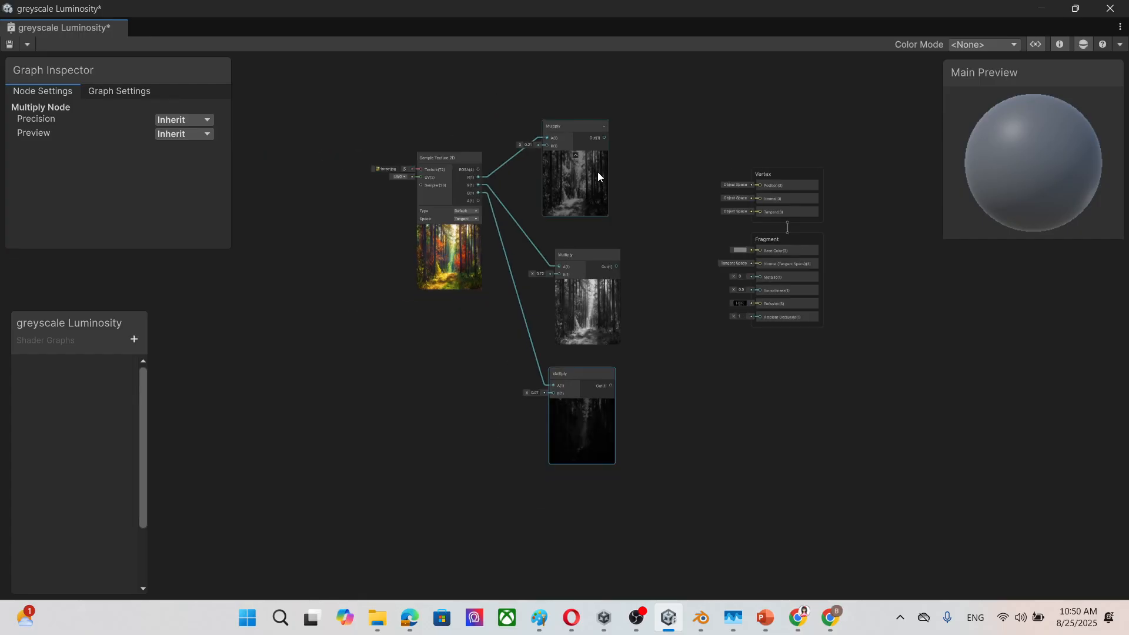
{"action": "left_click", "coordinate": [570, 154]}
{"action": "left_click_drag", "start_coordinate": [595, 251], "coordinate": [574, 189]}
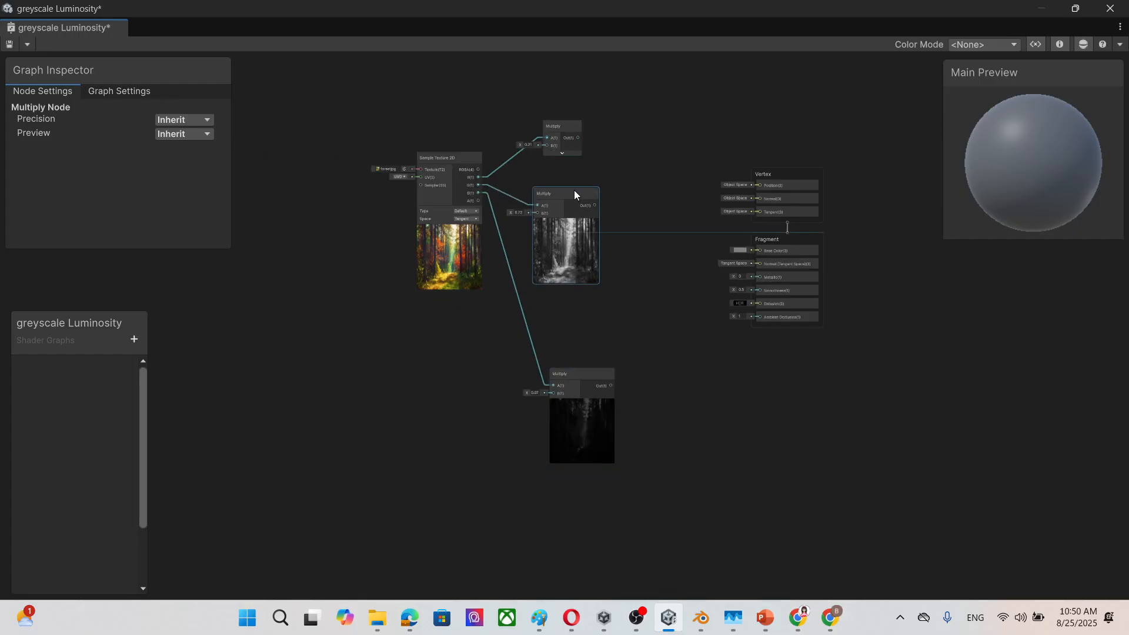
{"action": "left_click", "coordinate": [567, 221]}
{"action": "left_click_drag", "start_coordinate": [589, 371], "coordinate": [569, 249]}
{"action": "left_click", "coordinate": [561, 285]}
{"action": "scroll", "coordinate": [599, 266], "scroll_direction": "up", "scroll_amount": 3}
{"action": "middle_click_drag", "start_coordinate": [591, 249], "coordinate": [625, 292]}
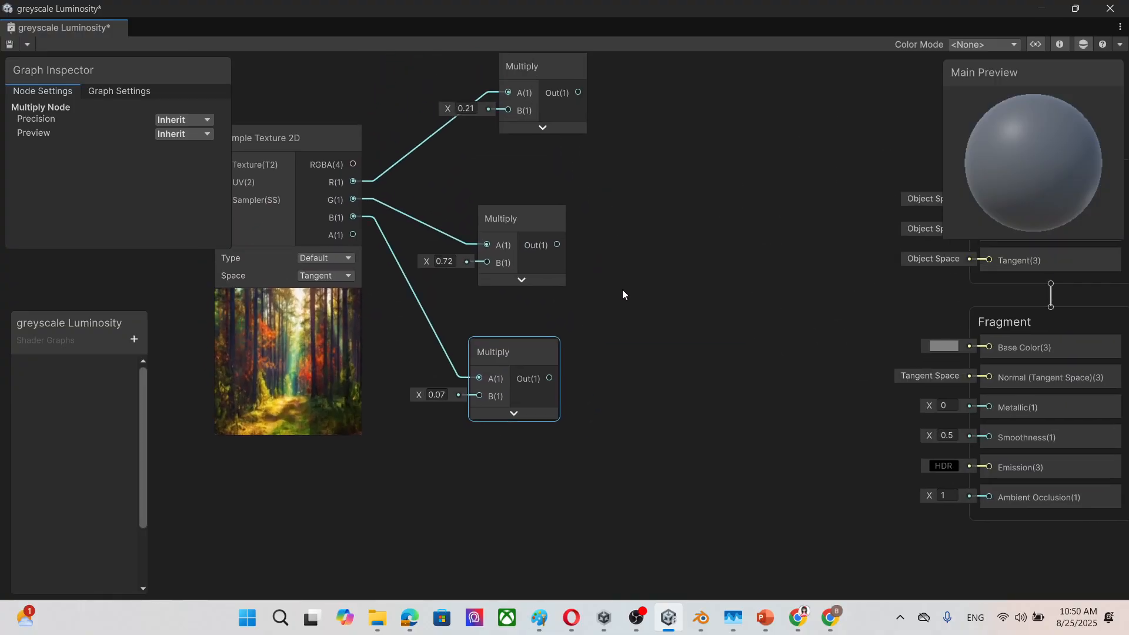
Align the three Multiply nodes in an evenly spaced column next to the Sample Texture 2D node.
{"action": "scroll", "coordinate": [532, 226], "scroll_direction": "up", "scroll_amount": 1}
{"action": "left_click_drag", "start_coordinate": [531, 228], "coordinate": [505, 228]}
{"action": "left_click_drag", "start_coordinate": [535, 83], "coordinate": [492, 153]}
{"action": "left_click_drag", "start_coordinate": [529, 411], "coordinate": [512, 403]}
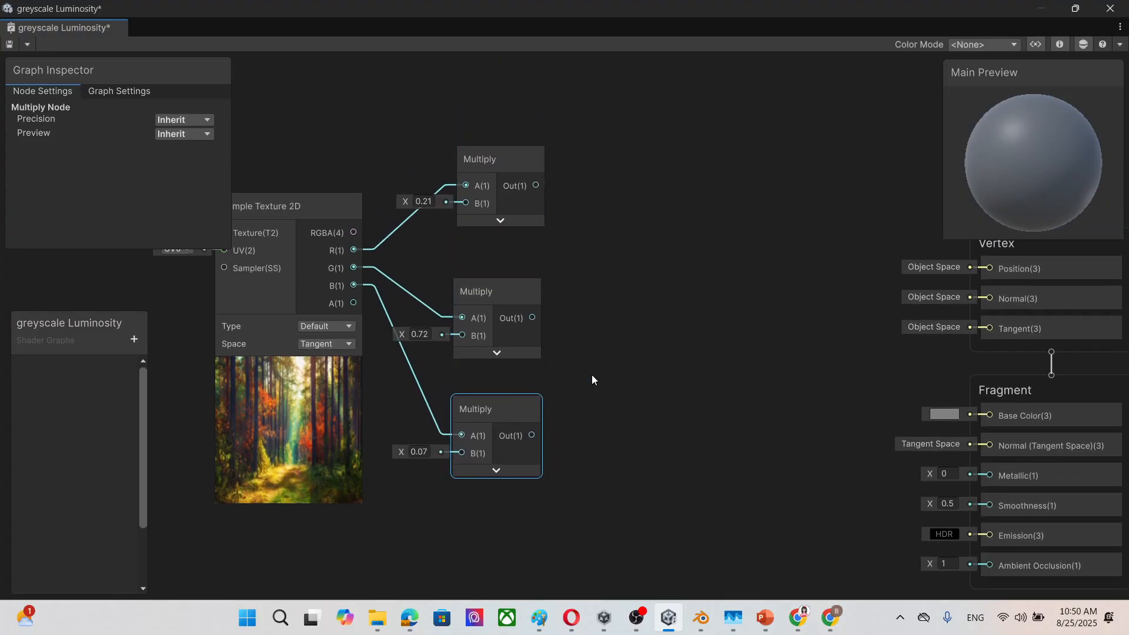
{"action": "left_click", "coordinate": [592, 375]}
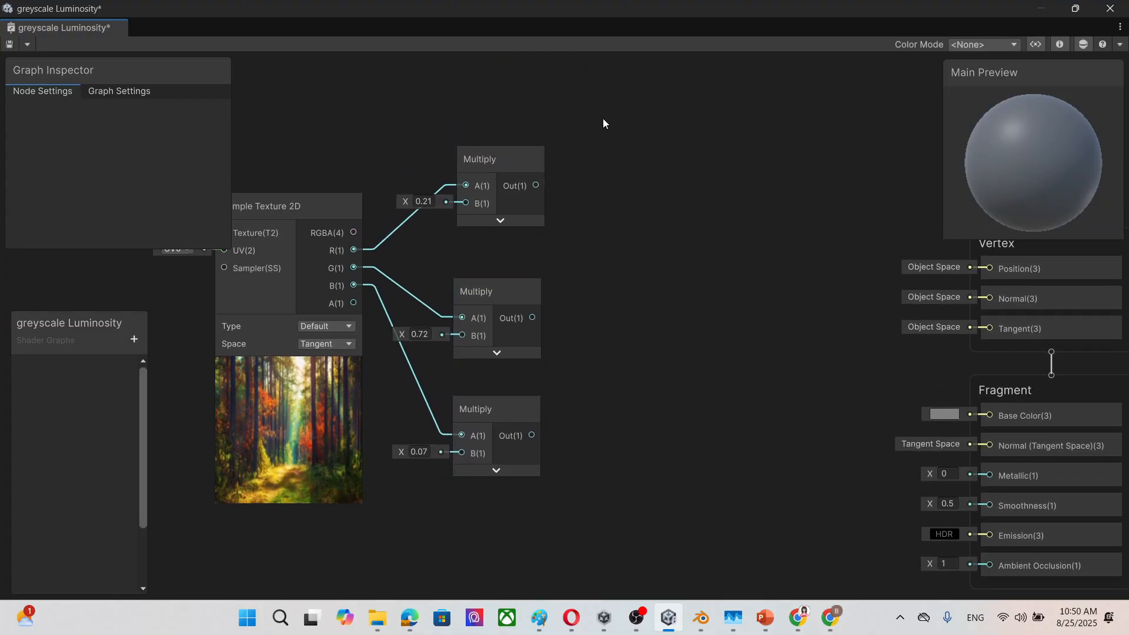
Create an Add node and place it beside the red channel's Multiply node.
{"action": "right_click", "coordinate": [652, 256]}
{"action": "left_click", "coordinate": [710, 267]}
{"action": "type", "text": "s"}
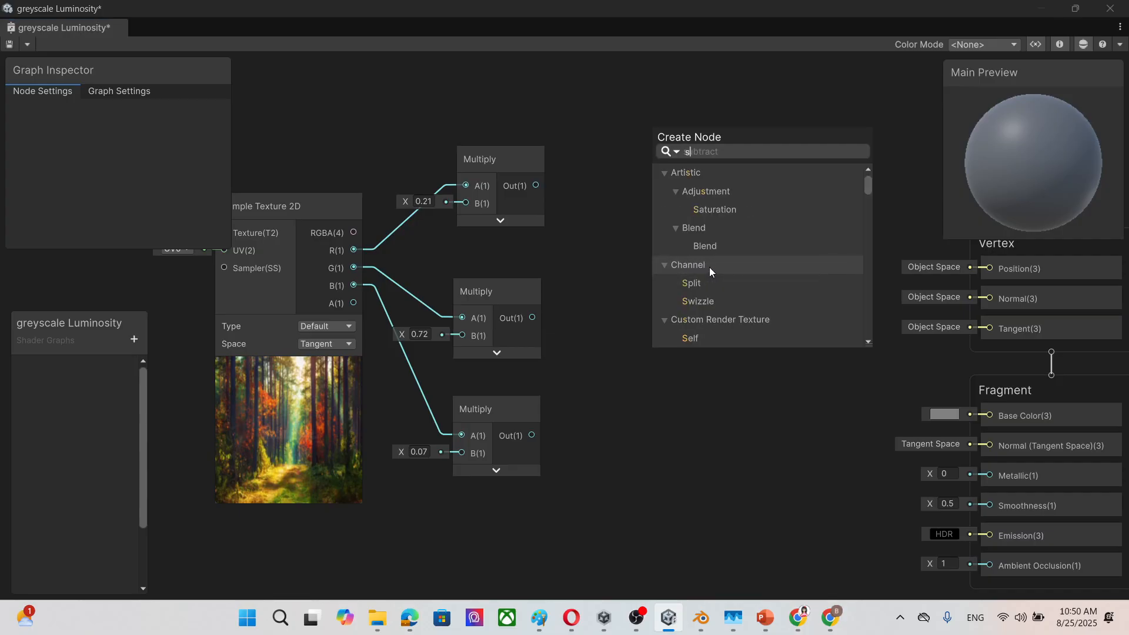
{"action": "key", "text": "BackSpace"}
{"action": "type", "text": "add"}
{"action": "left_click", "coordinate": [719, 212]}
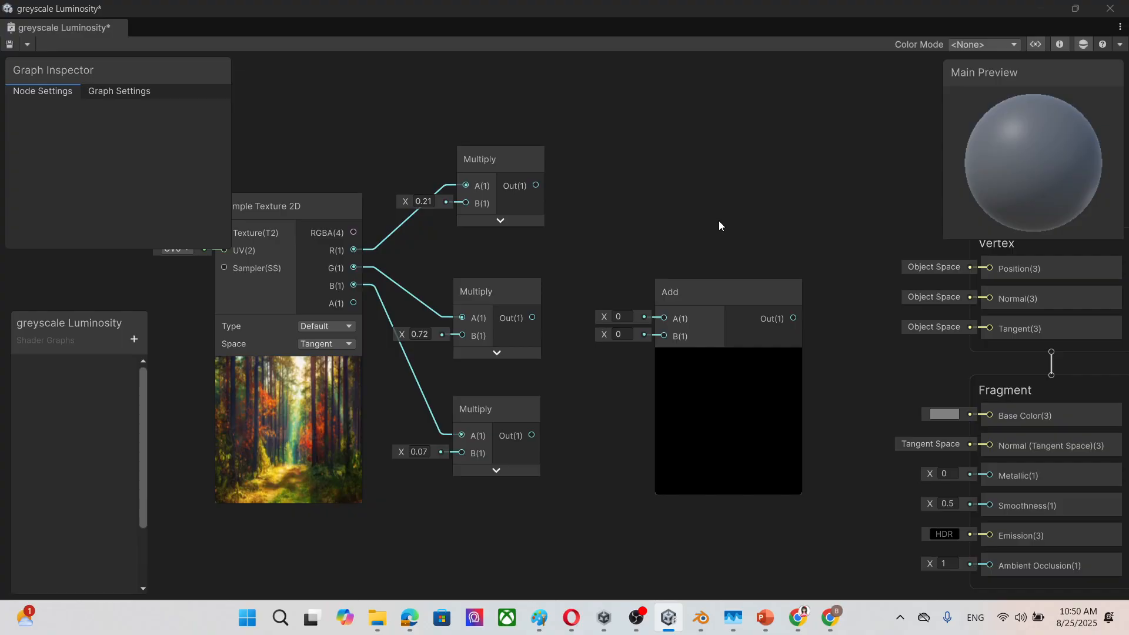
{"action": "left_click_drag", "start_coordinate": [695, 291], "coordinate": [658, 186]}
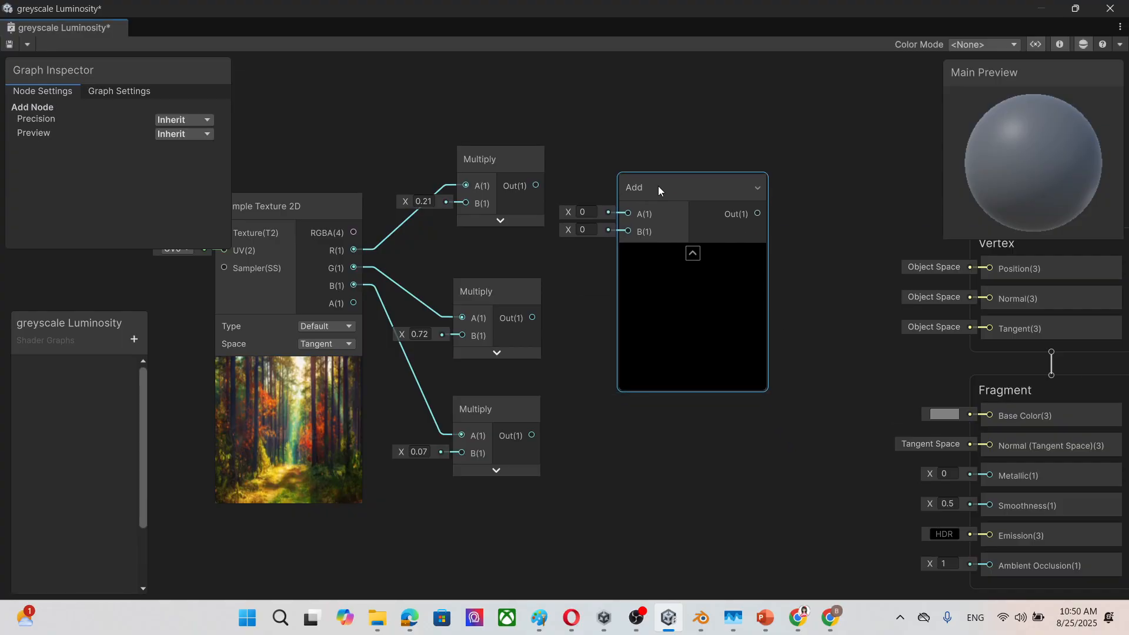
Duplicate the Add node, place the copy below the original, and collapse the previews of both.
{"action": "key", "text": "ctrl+d"}
{"action": "left_click_drag", "start_coordinate": [760, 226], "coordinate": [711, 438]}
{"action": "scroll", "coordinate": [774, 373], "scroll_direction": "down", "scroll_amount": 1}
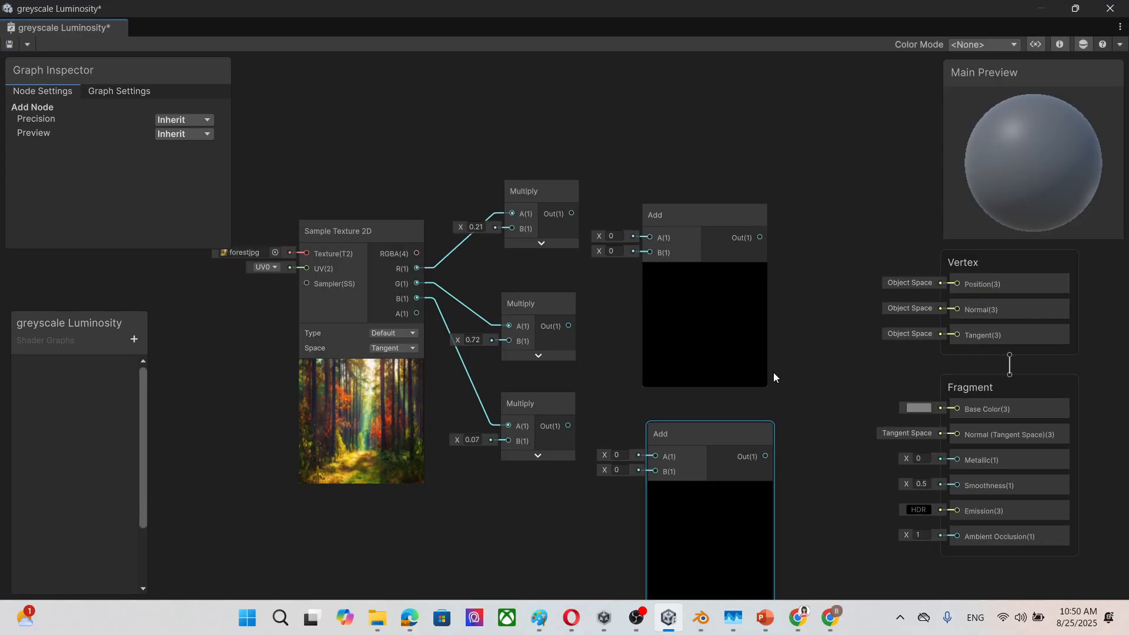
{"action": "middle_click_drag", "start_coordinate": [791, 396], "coordinate": [780, 295]}
{"action": "left_click_drag", "start_coordinate": [708, 327], "coordinate": [712, 314]}
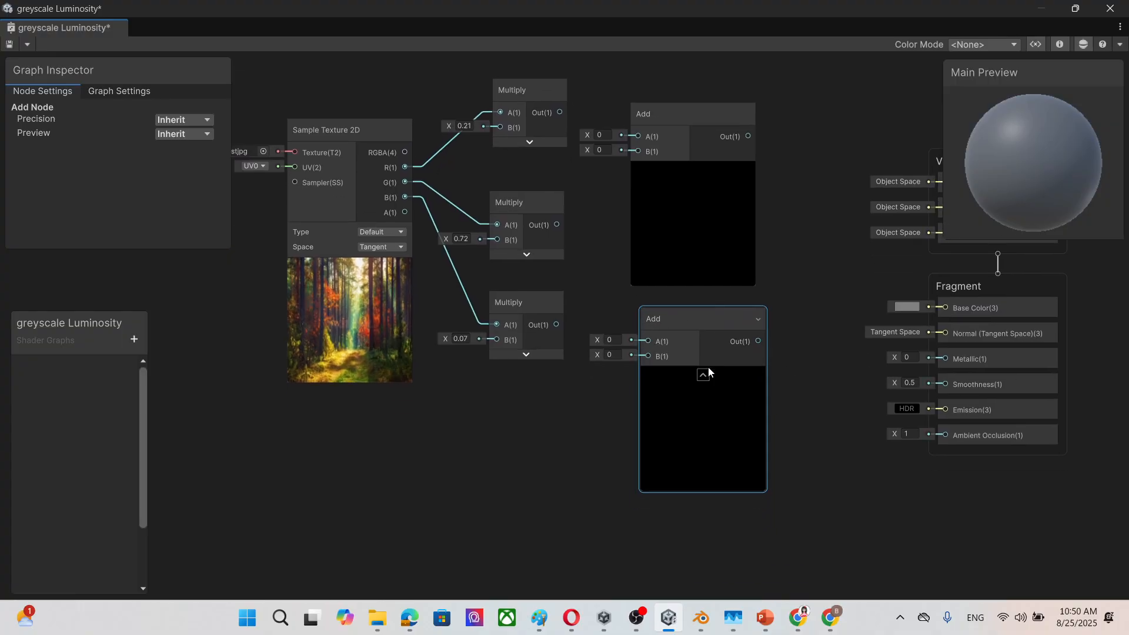
{"action": "left_click", "coordinate": [705, 374]}
{"action": "left_click", "coordinate": [693, 169]}
Move the first Add node between the upper Multiply nodes and feed it the red product as A and the green product as B.
{"action": "left_click_drag", "start_coordinate": [694, 112], "coordinate": [651, 179]}
{"action": "left_click_drag", "start_coordinate": [559, 154], "coordinate": [638, 199]}
{"action": "left_click_drag", "start_coordinate": [561, 266], "coordinate": [640, 213]}
Reposition the second Add node, linking the first Add's output to its A input and the blue channel's Multiply output to B.
{"action": "left_click", "coordinate": [680, 352]}
{"action": "left_click_drag", "start_coordinate": [679, 351], "coordinate": [737, 302]}
{"action": "left_click_drag", "start_coordinate": [697, 200], "coordinate": [708, 334]}
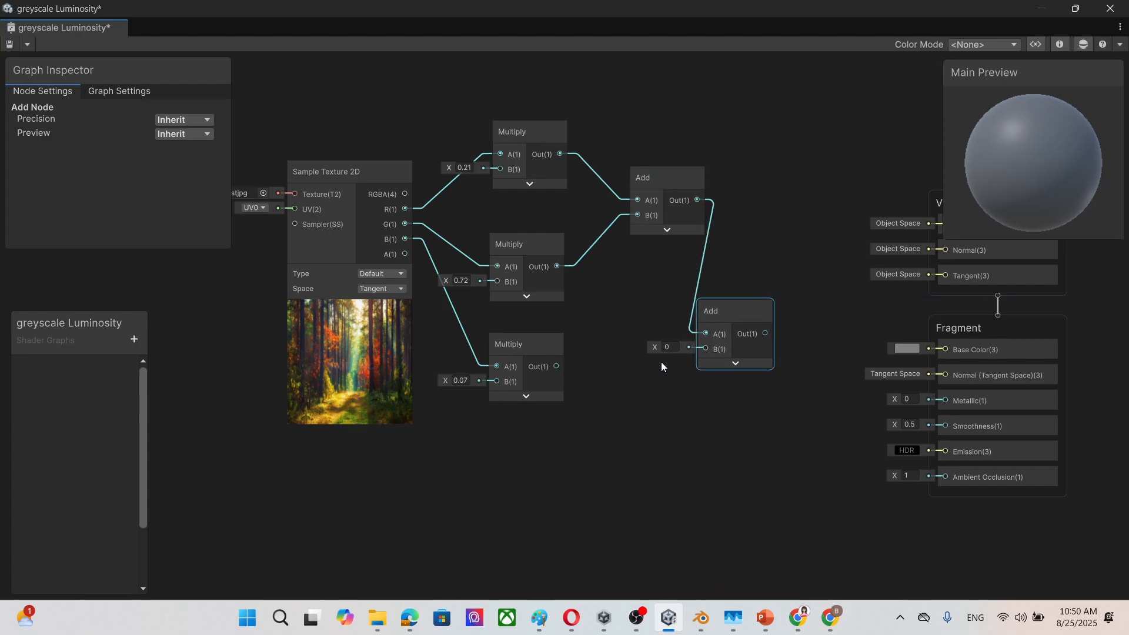
{"action": "left_click_drag", "start_coordinate": [557, 366], "coordinate": [706, 349]}
Connect the second Add node's output to the Fragment Base Color and rotate the preview sphere to inspect the result.
{"action": "middle_click_drag", "start_coordinate": [815, 270], "coordinate": [709, 271]}
{"action": "left_click_drag", "start_coordinate": [660, 334], "coordinate": [836, 351]}
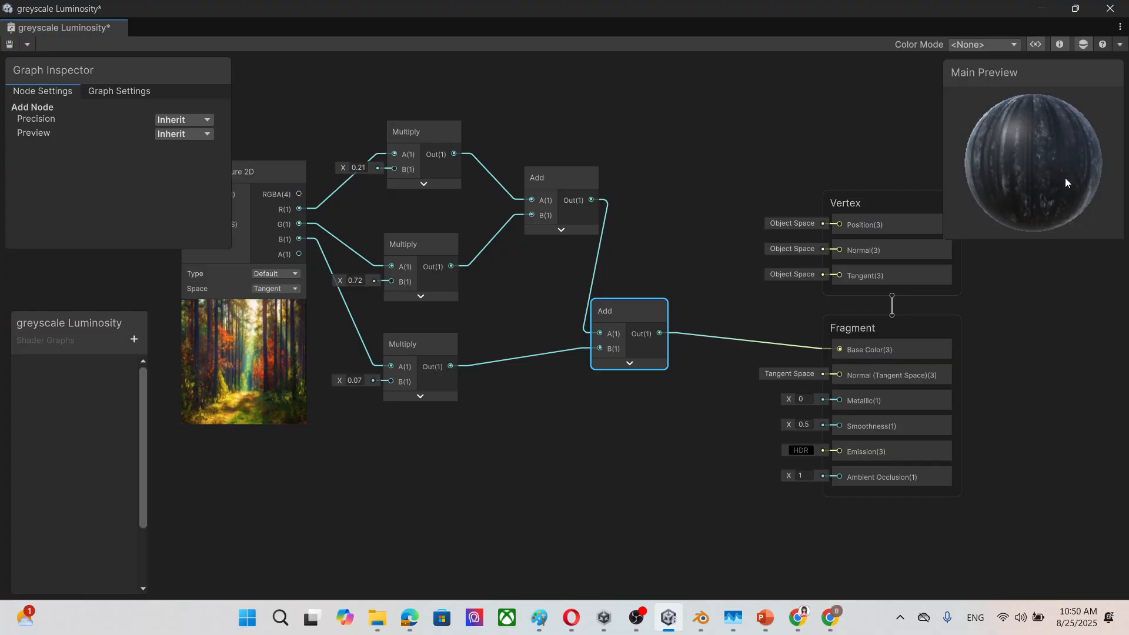
{"action": "left_click_drag", "start_coordinate": [1064, 178], "coordinate": [995, 176]}
Shift the texture, Multiply and Add nodes away from the master stack and place the second Add node right beside the first.
{"action": "scroll", "coordinate": [612, 196], "scroll_direction": "down", "scroll_amount": 2}
{"action": "middle_click_drag", "start_coordinate": [639, 234], "coordinate": [817, 238]}
{"action": "left_click_drag", "start_coordinate": [365, 132], "coordinate": [856, 446]}
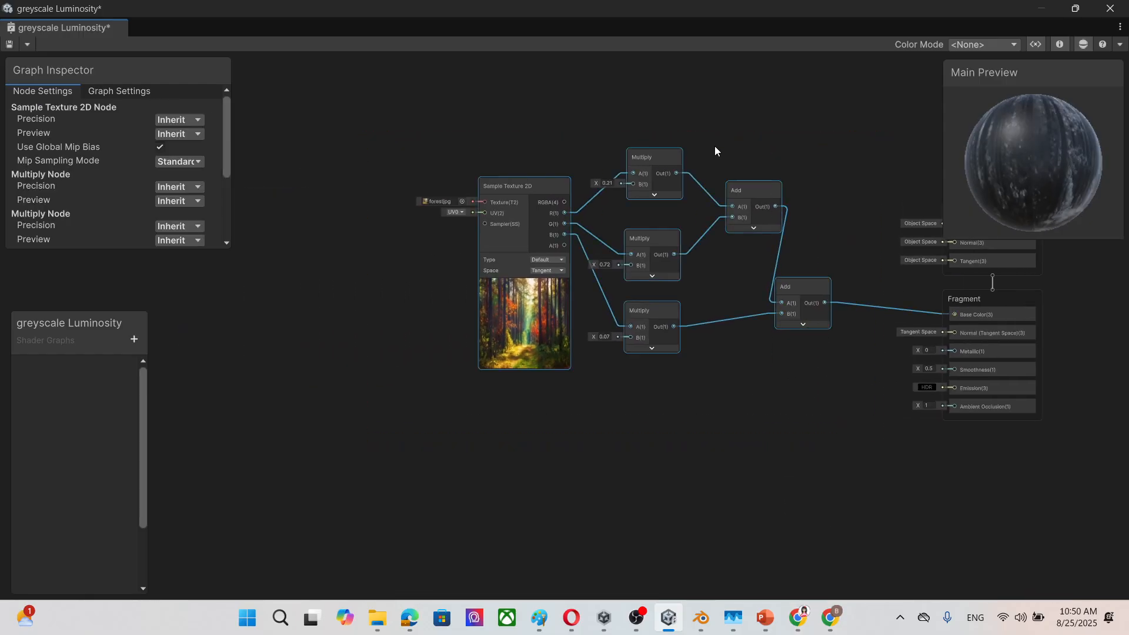
{"action": "left_click_drag", "start_coordinate": [749, 186], "coordinate": [669, 185]}
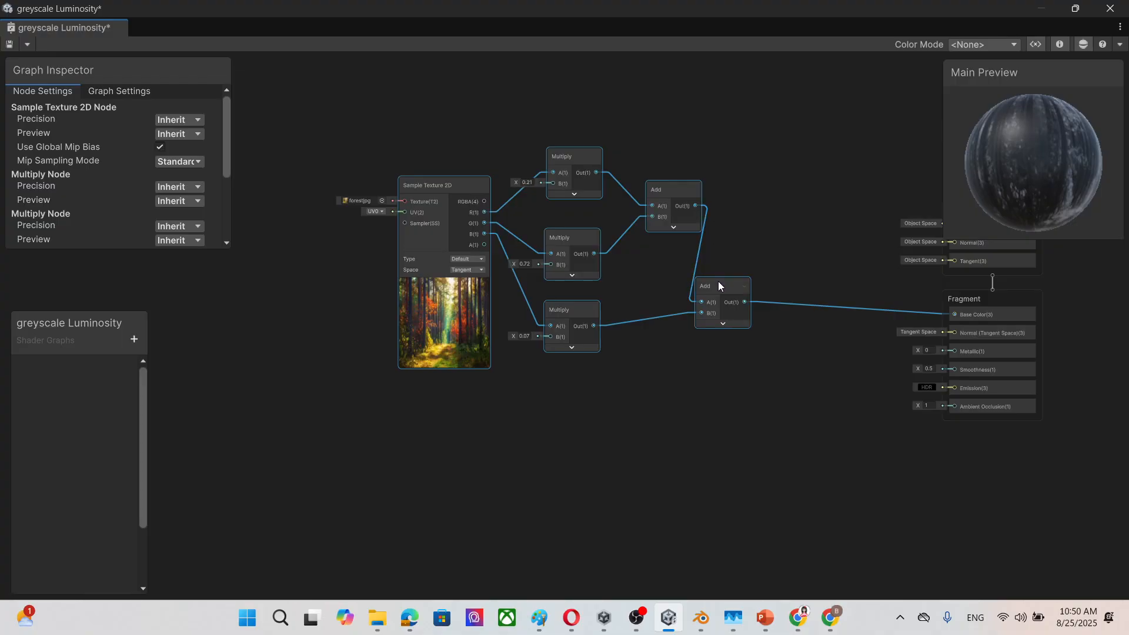
{"action": "left_click_drag", "start_coordinate": [718, 281], "coordinate": [748, 194]}
{"action": "left_click", "coordinate": [761, 176]}
{"action": "left_click", "coordinate": [742, 317]}
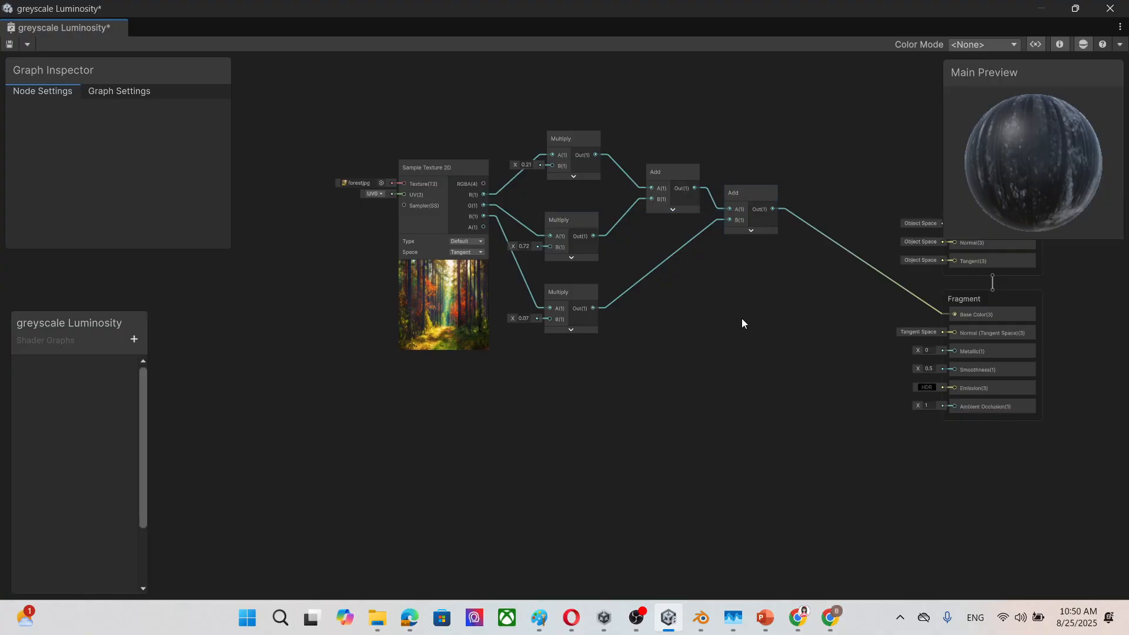
Group the texture, Multiply and Add nodes together and title the group Luminosity.
{"action": "scroll", "coordinate": [741, 347], "scroll_direction": "down", "scroll_amount": 1}
{"action": "middle_click_drag", "start_coordinate": [725, 352], "coordinate": [721, 438]}
{"action": "scroll", "coordinate": [665, 414], "scroll_direction": "up", "scroll_amount": 2}
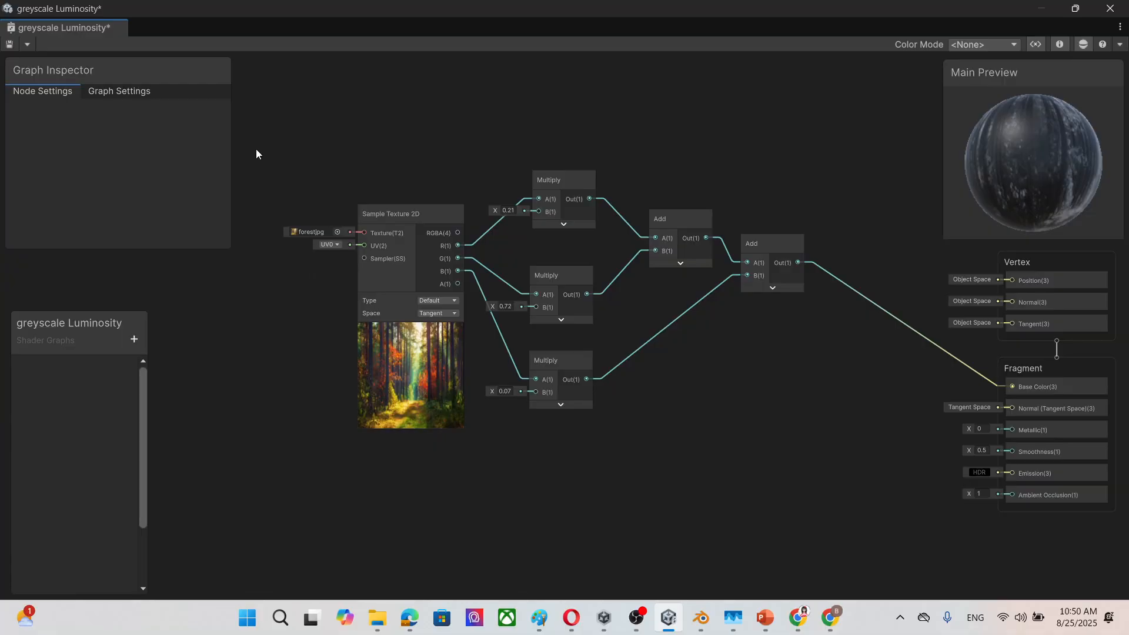
{"action": "left_click_drag", "start_coordinate": [257, 154], "coordinate": [841, 478]}
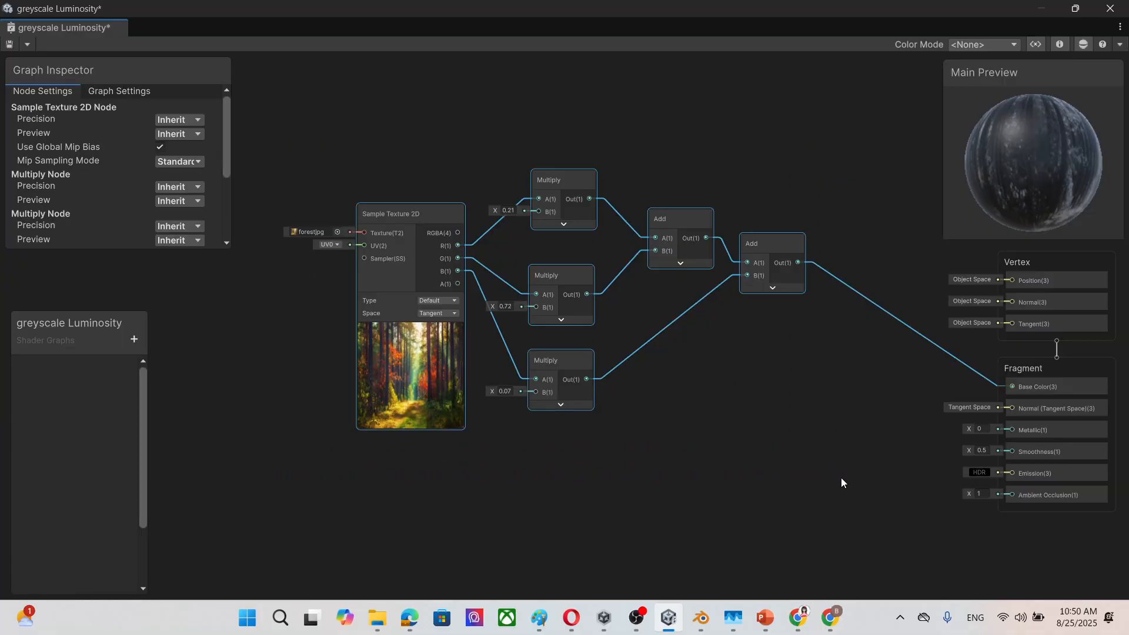
{"action": "right_click", "coordinate": [781, 242]}
{"action": "left_click", "coordinate": [796, 452]}
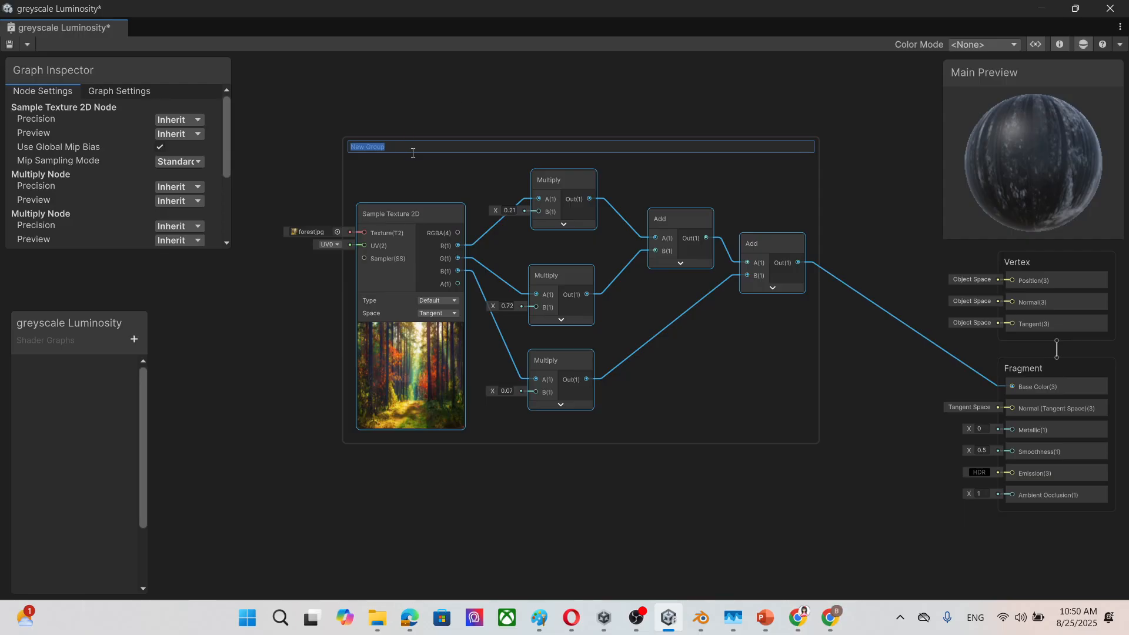
{"action": "type", "text": "Luminosity"}
{"action": "left_click", "coordinate": [527, 99]}
Create a Texture 2D Asset node outside the group and connect its output to the Sample Texture 2D node's Texture input.
{"action": "middle_click_drag", "start_coordinate": [597, 453], "coordinate": [668, 474]}
{"action": "right_click", "coordinate": [248, 326]}
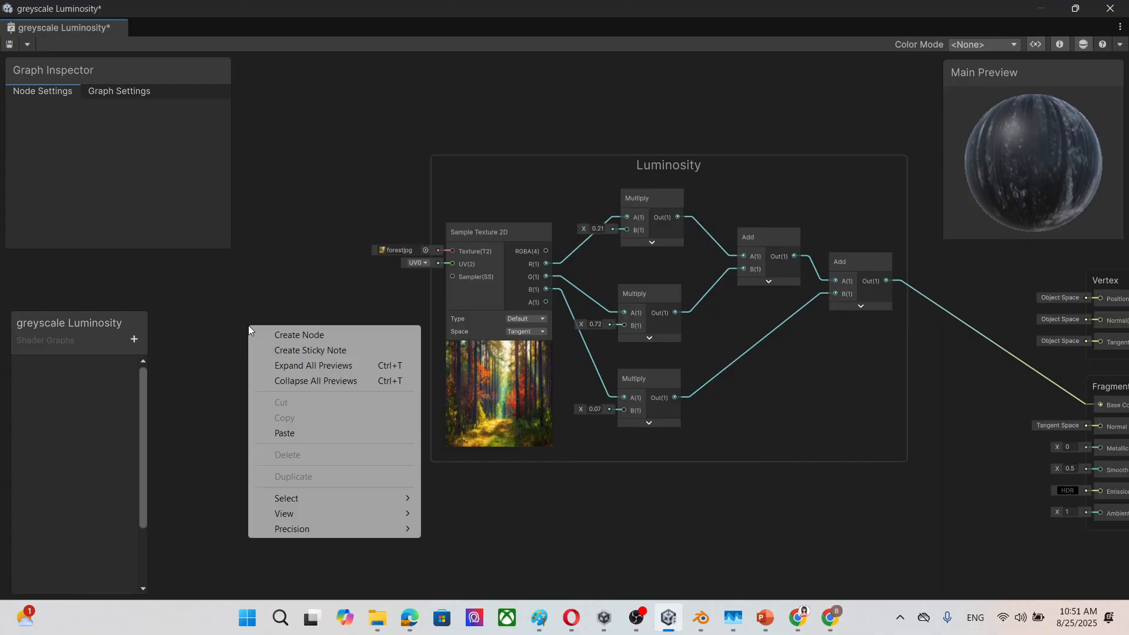
{"action": "left_click", "coordinate": [318, 336]}
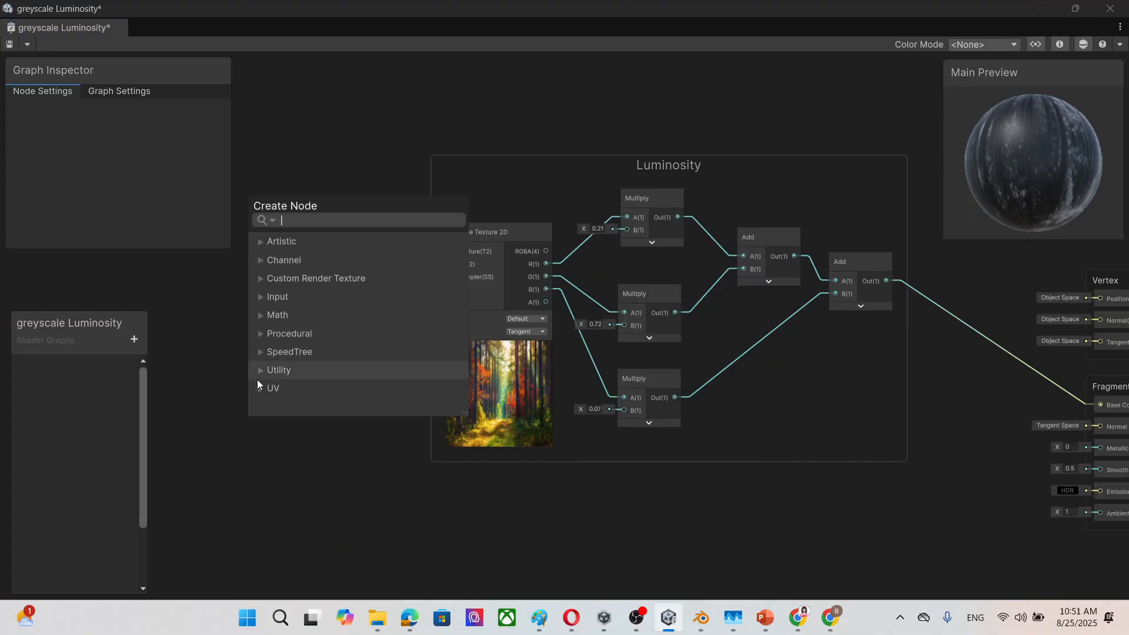
{"action": "left_click", "coordinate": [259, 298]}
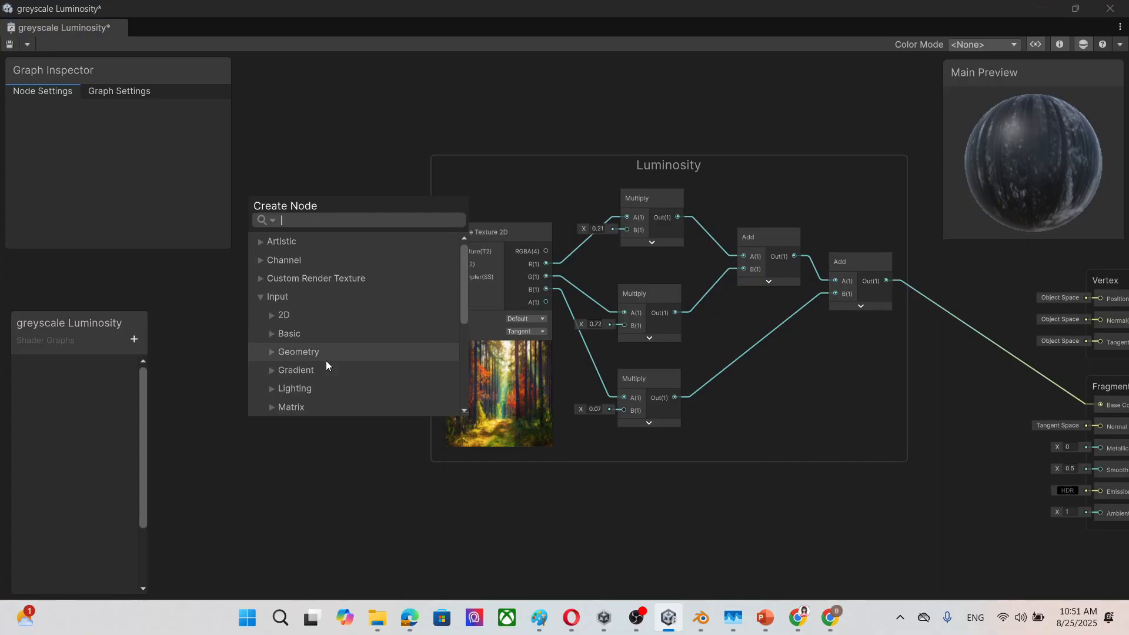
{"action": "scroll", "coordinate": [318, 359], "scroll_direction": "down", "scroll_amount": 1}
{"action": "scroll", "coordinate": [342, 368], "scroll_direction": "down", "scroll_amount": 3}
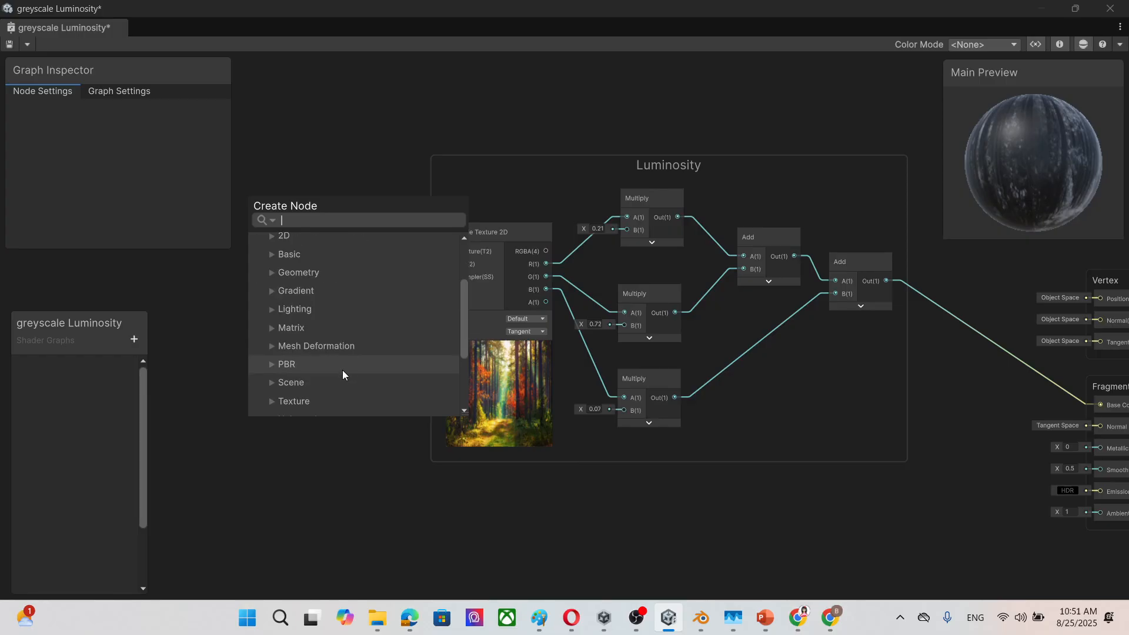
{"action": "left_click", "coordinate": [279, 321]}
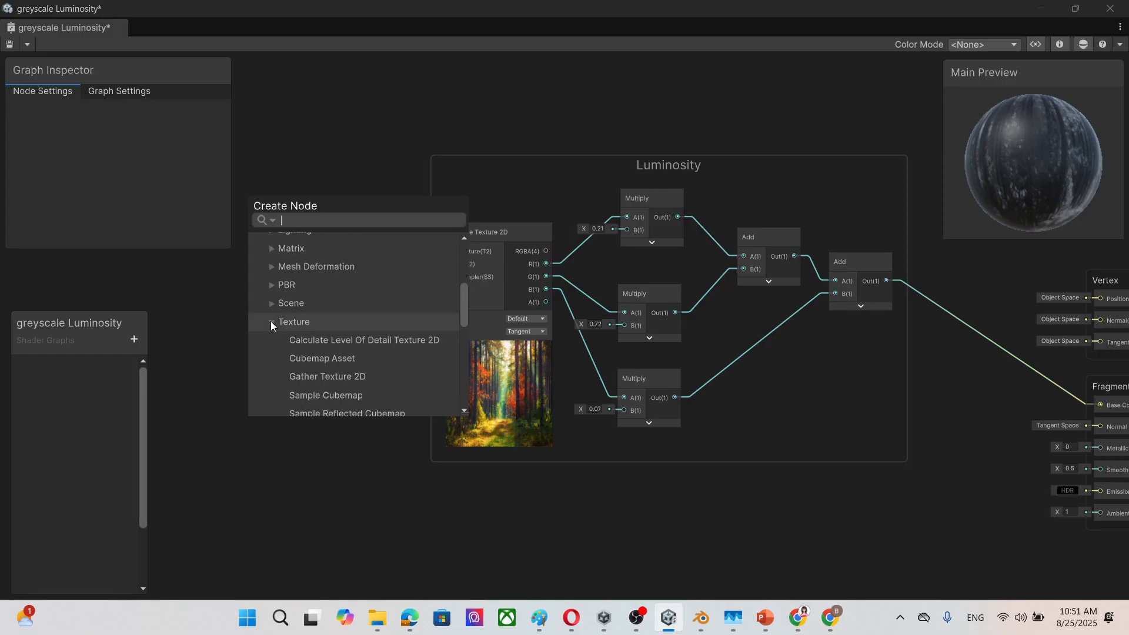
{"action": "scroll", "coordinate": [349, 333], "scroll_direction": "down", "scroll_amount": 7}
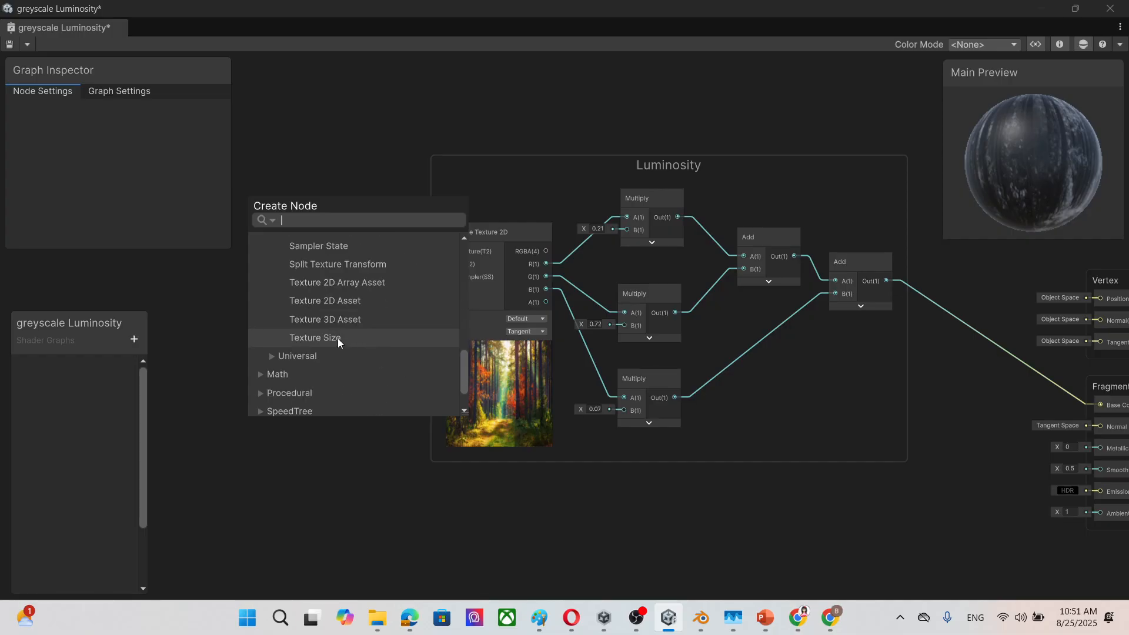
{"action": "left_click", "coordinate": [352, 303]}
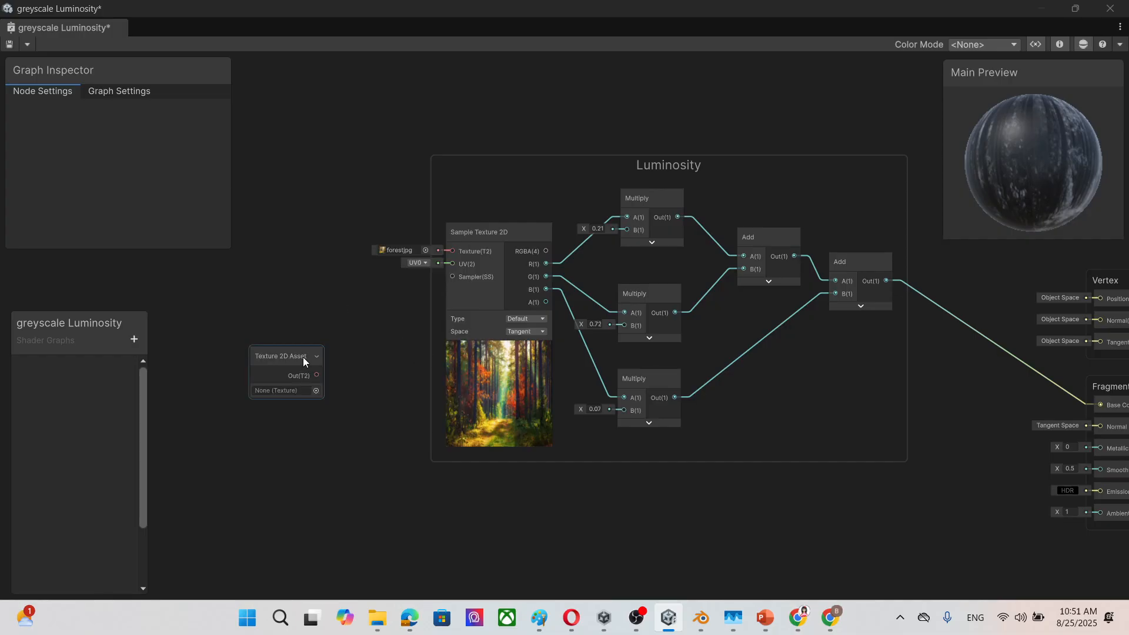
{"action": "left_click_drag", "start_coordinate": [302, 358], "coordinate": [453, 250]}
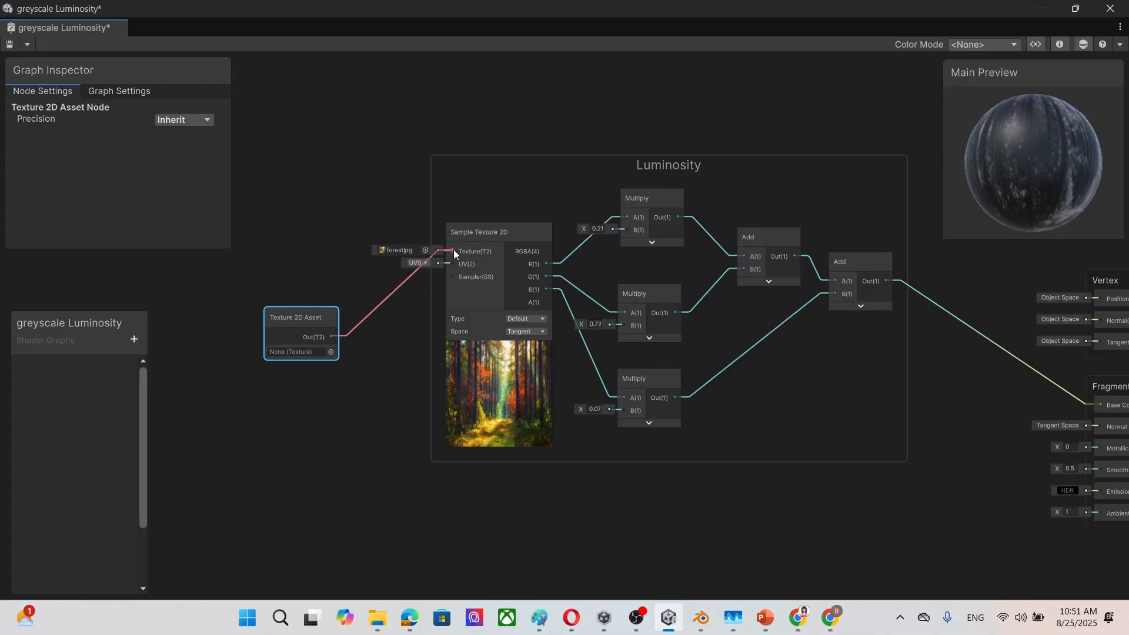
Convert the Texture 2D Asset node to a graph property.
{"action": "right_click", "coordinate": [318, 314]}
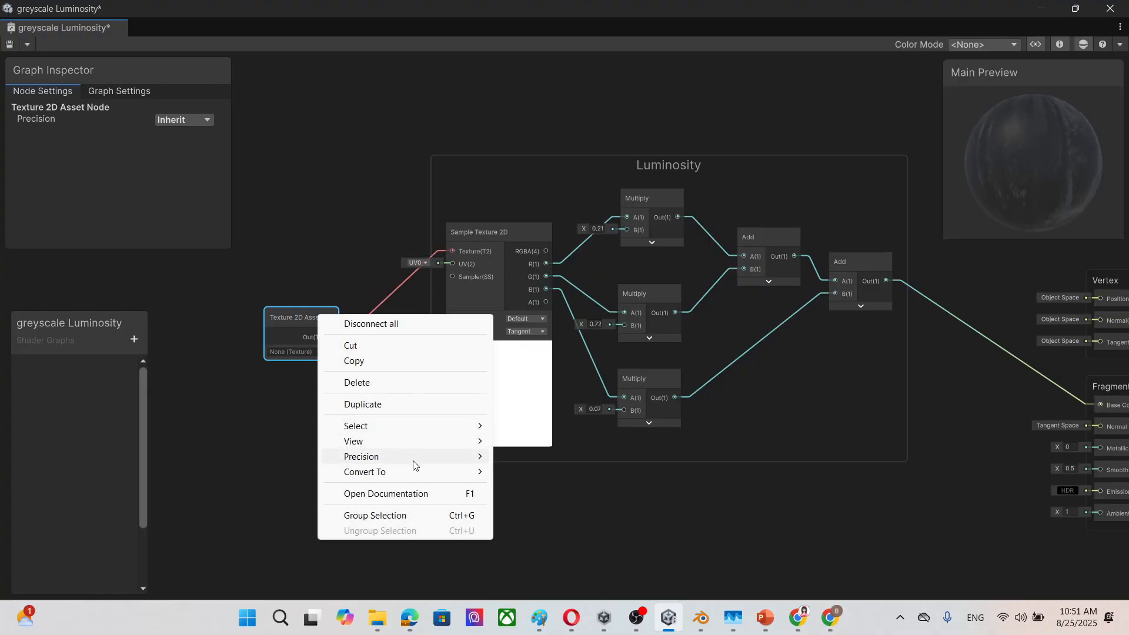
{"action": "mouse_move", "coordinate": [411, 472]}
{"action": "left_click", "coordinate": [555, 503]}
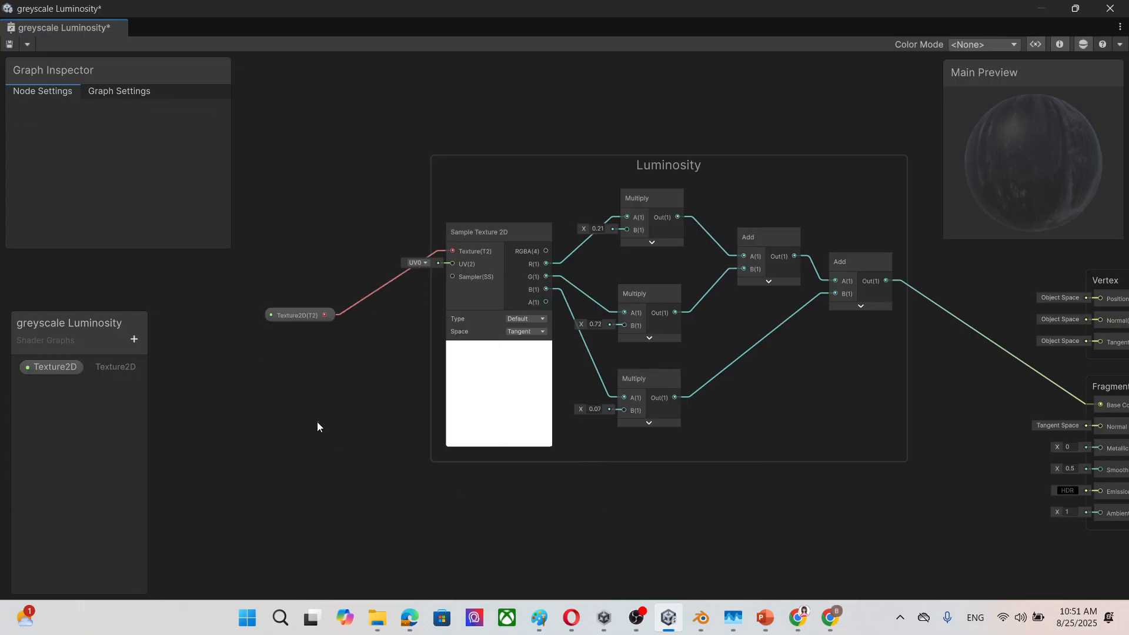
Save the greyscale Luminosity shader graph and close its window to return to the scene.
{"action": "left_click", "coordinate": [10, 47]}
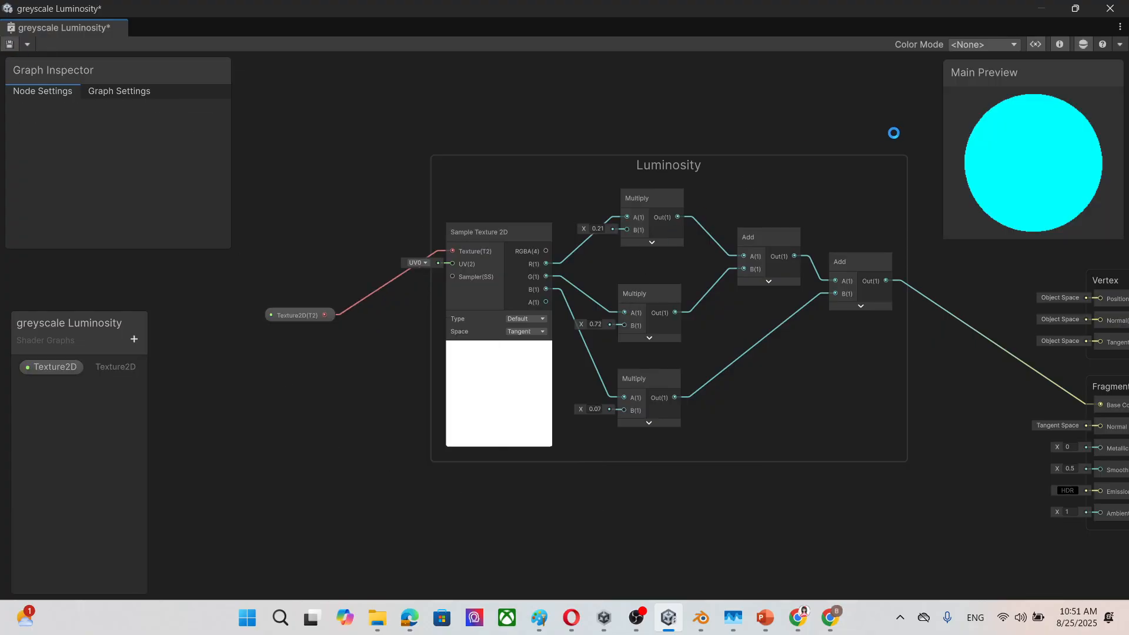
{"action": "left_click", "coordinate": [674, 619]}
{"action": "left_click", "coordinate": [676, 622]}
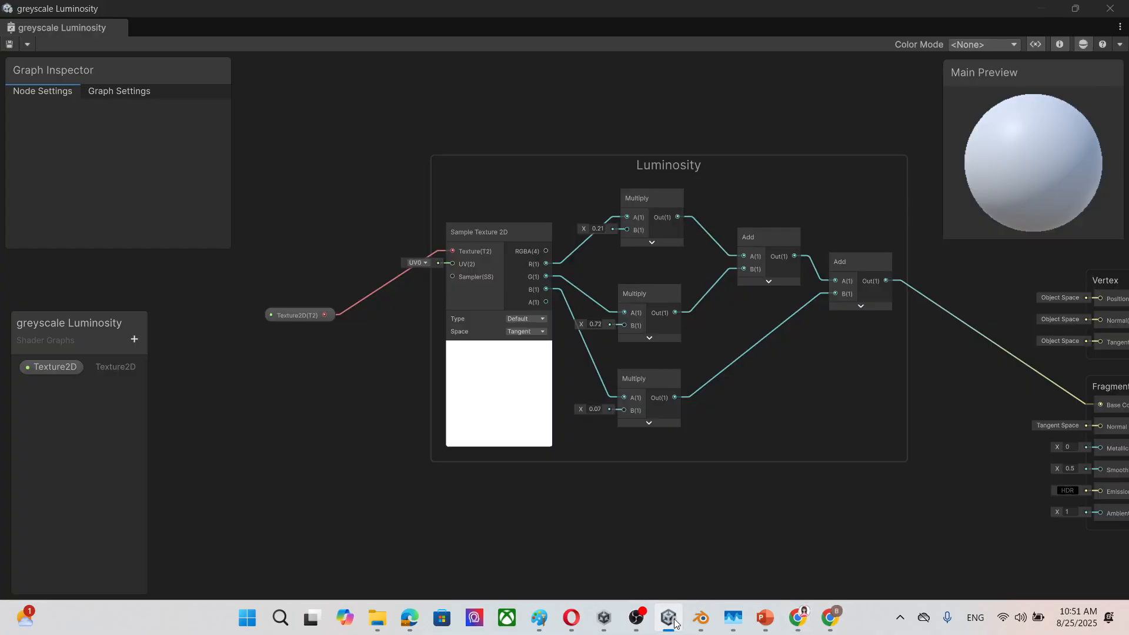
{"action": "left_click", "coordinate": [1110, 8]}
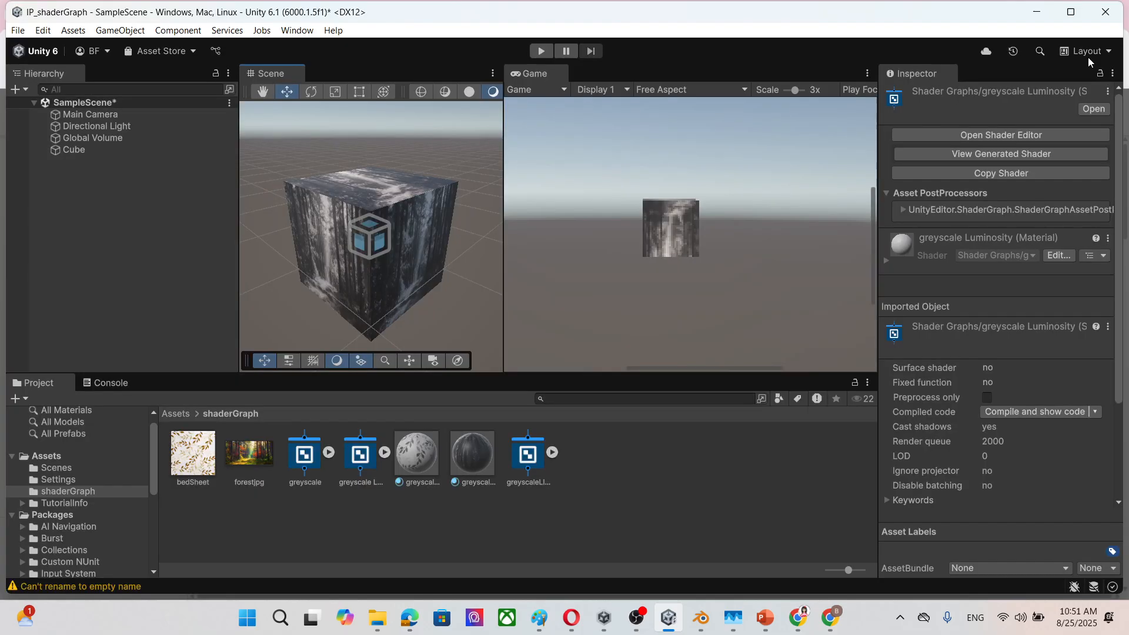
Create a material from the greyscale Luminosity shader graph and name it luminosity.
{"action": "left_click", "coordinate": [521, 462]}
{"action": "left_click", "coordinate": [355, 463]}
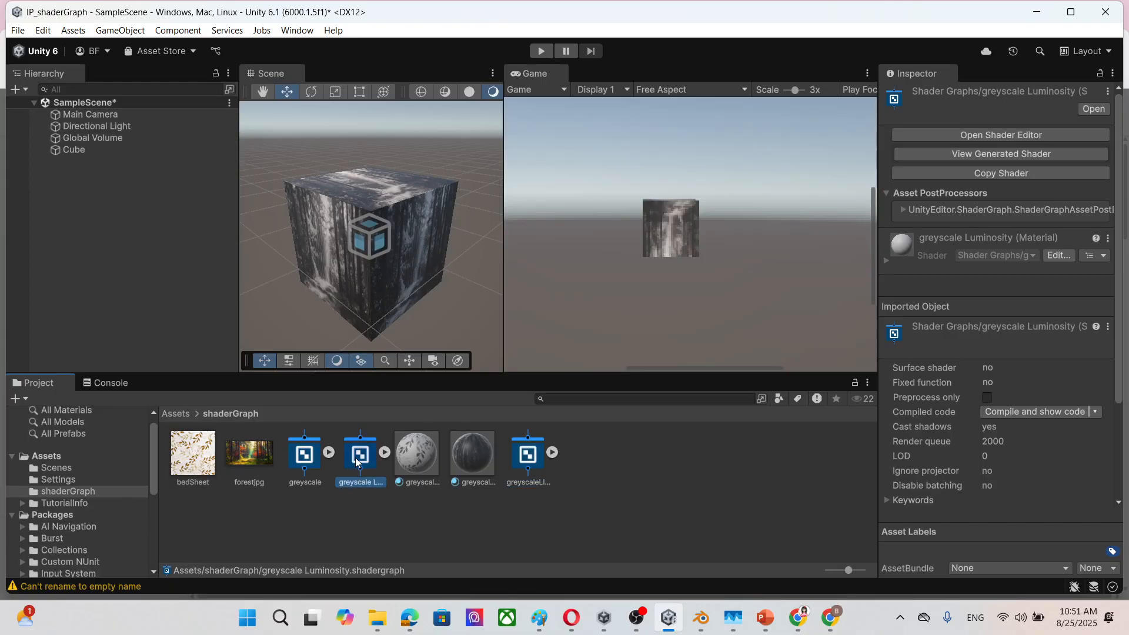
{"action": "right_click", "coordinate": [361, 458]}
{"action": "mouse_move", "coordinate": [488, 95]}
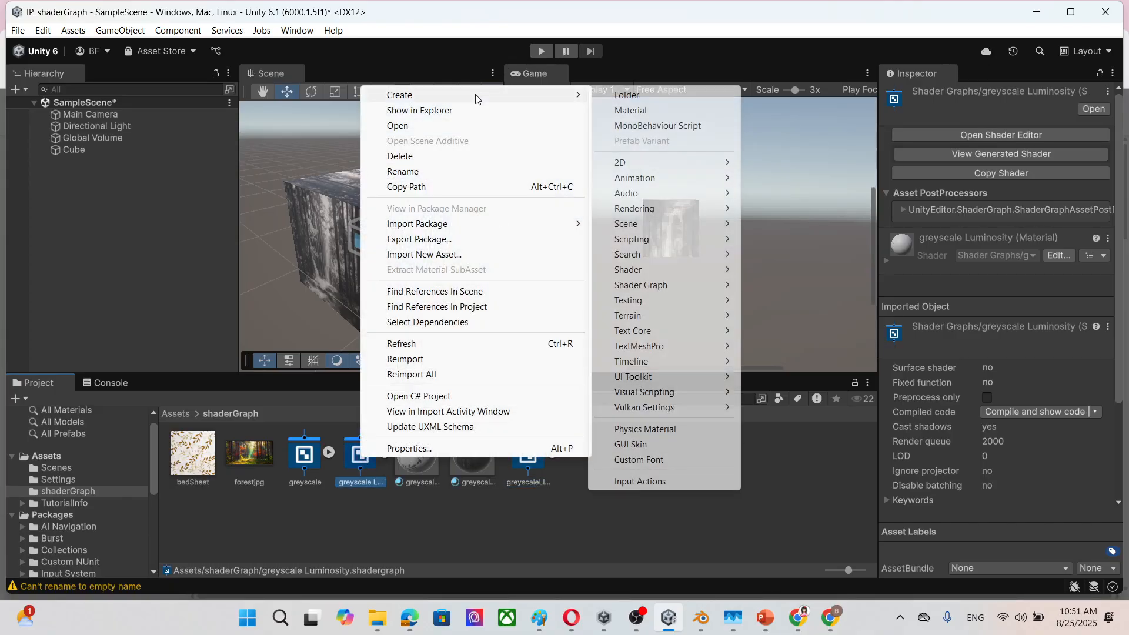
{"action": "left_click", "coordinate": [658, 108]}
{"action": "type", "text": "luminos"}
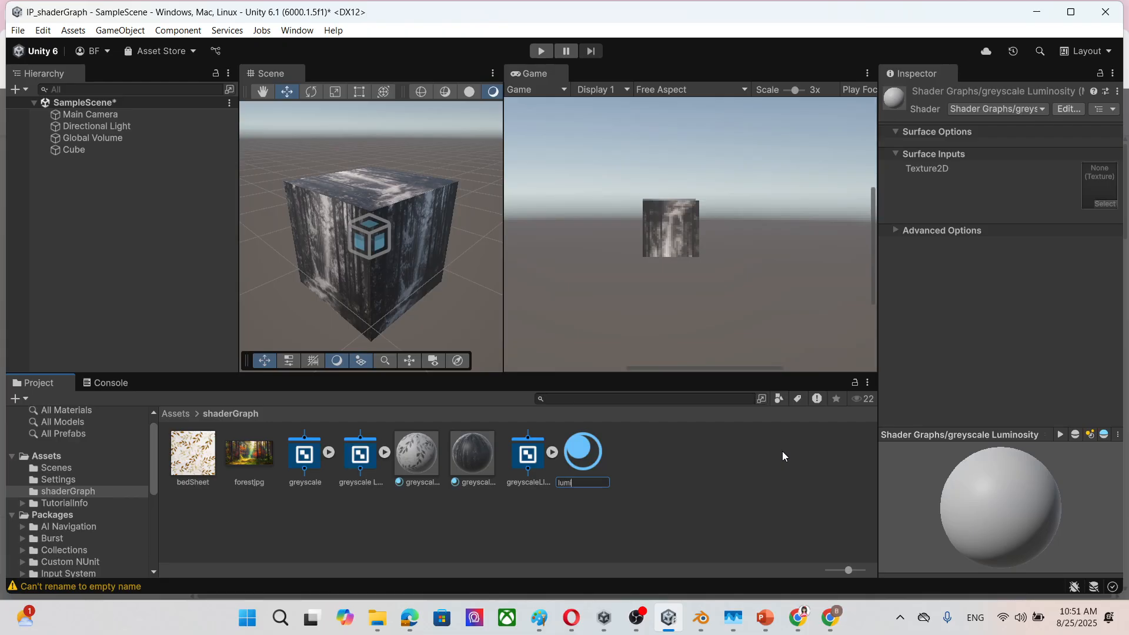
{"action": "type", "text": "ity"}
{"action": "key", "text": "Return"}
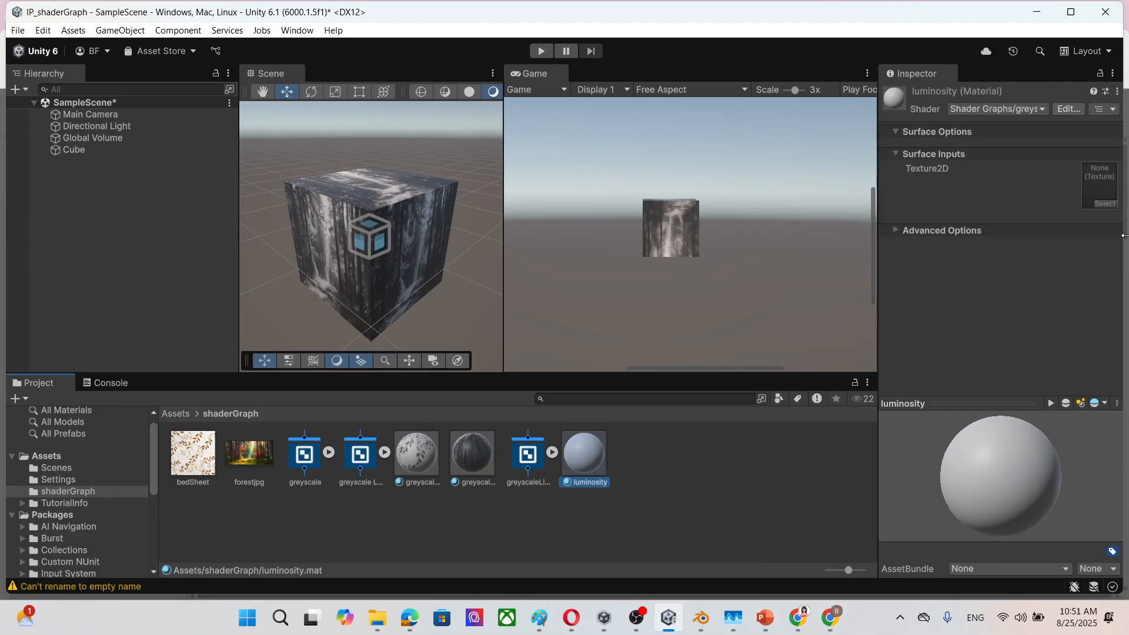
Assign the bedSheet image as the luminosity material's Texture2D.
{"action": "left_click", "coordinate": [1104, 203]}
{"action": "left_click", "coordinate": [529, 194]}
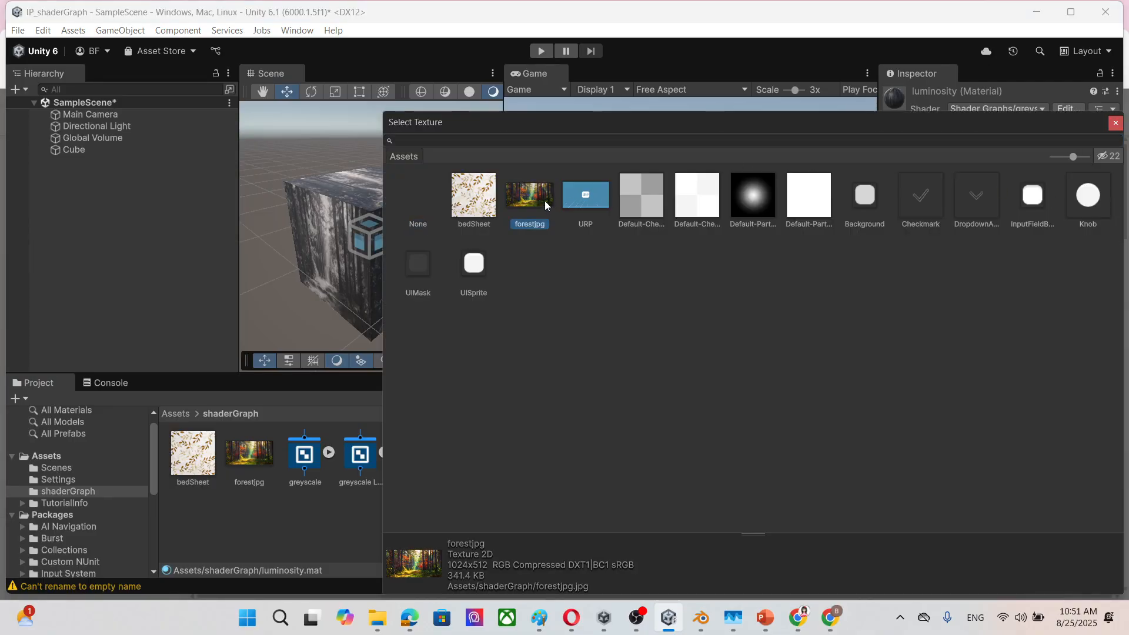
{"action": "left_click", "coordinate": [499, 190]}
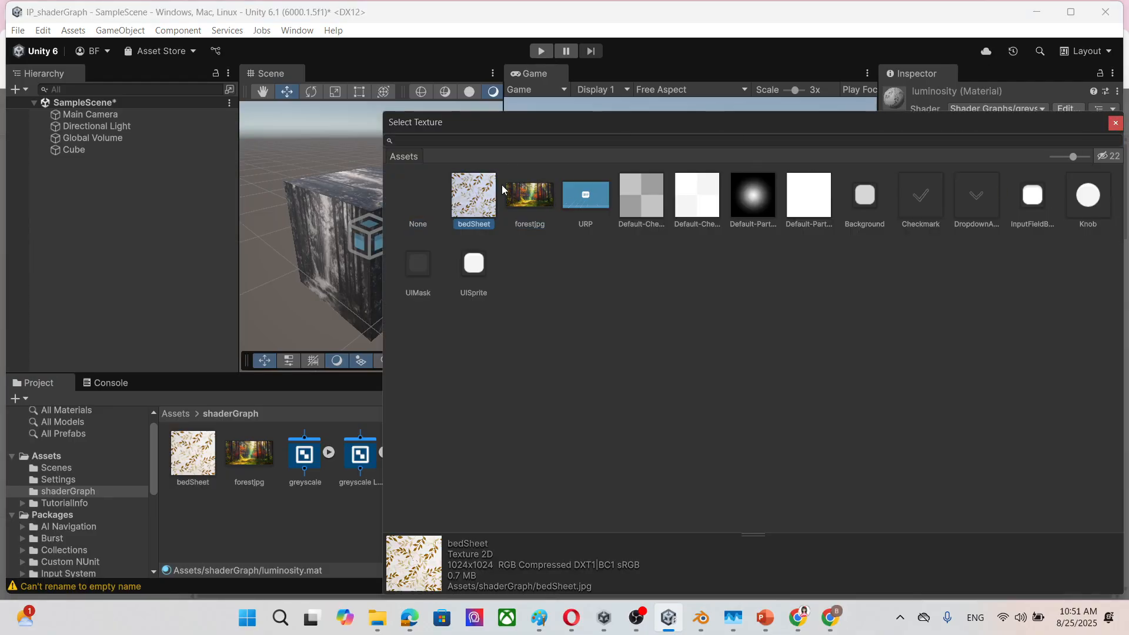
{"action": "left_click", "coordinate": [1115, 123]}
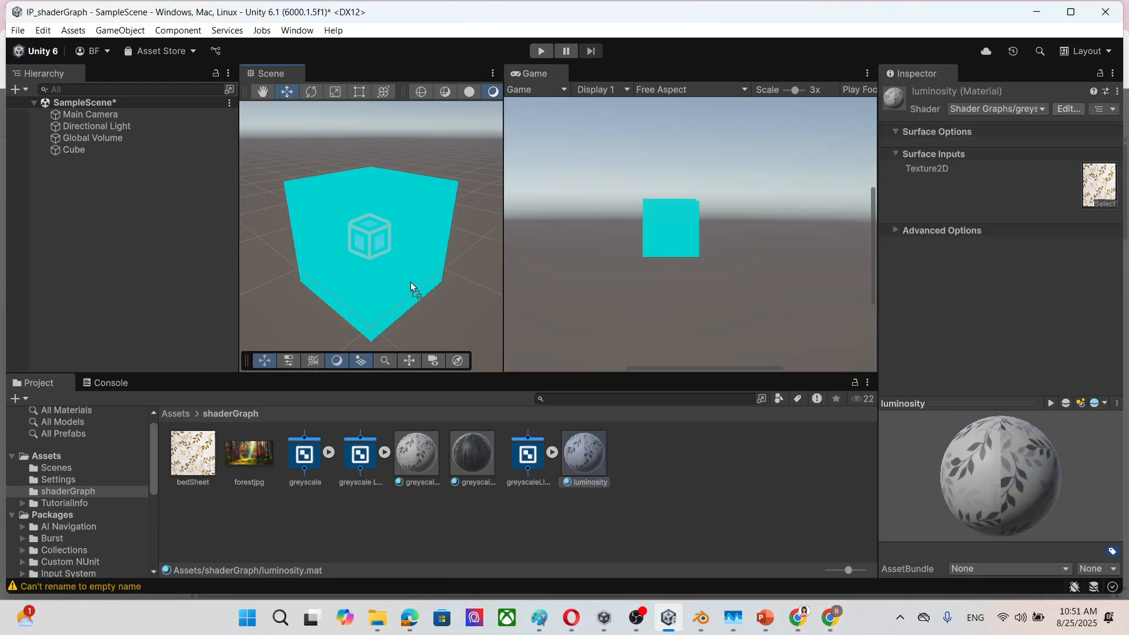
Create another new material in the shaderGraph folder, keeping its default name.
{"action": "left_click", "coordinate": [720, 474]}
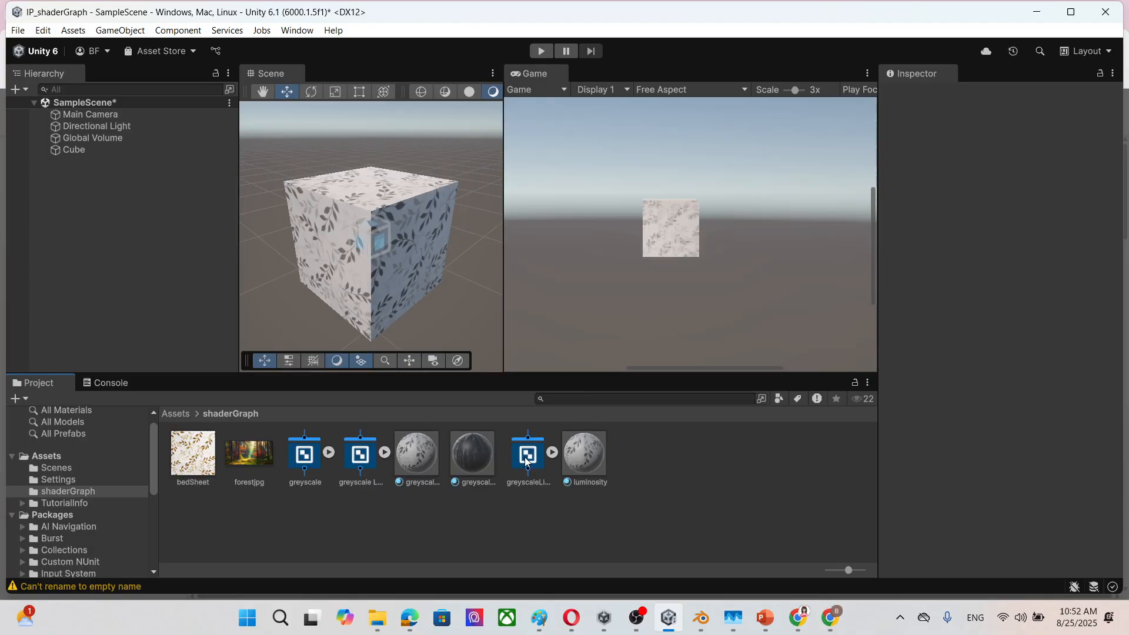
{"action": "right_click", "coordinate": [743, 507]}
{"action": "mouse_move", "coordinate": [835, 122]}
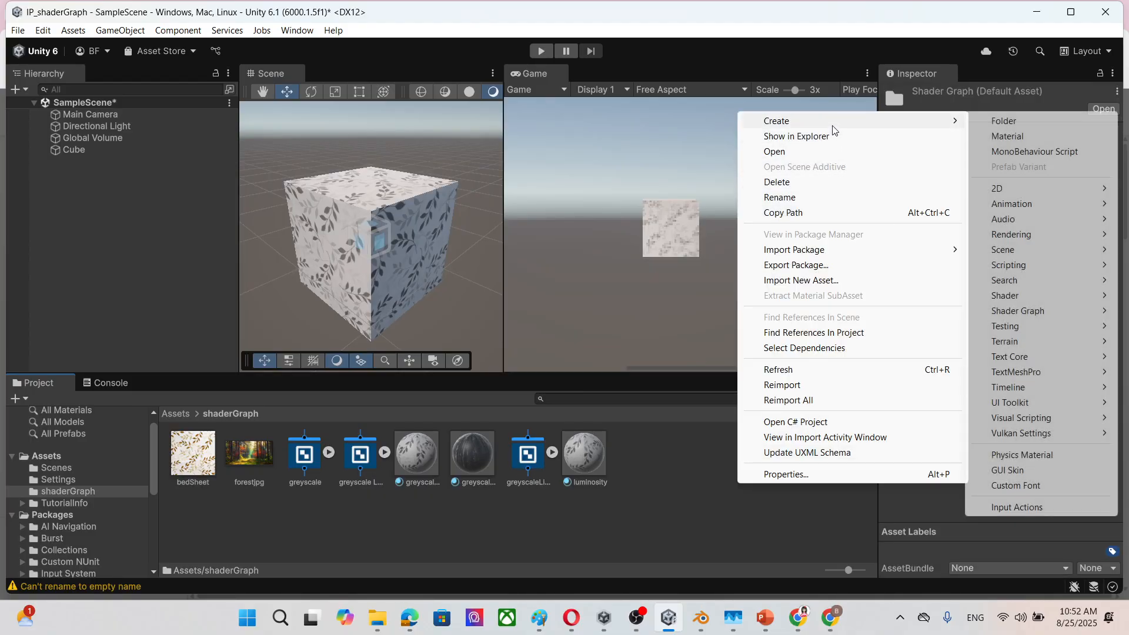
{"action": "left_click", "coordinate": [1007, 136]}
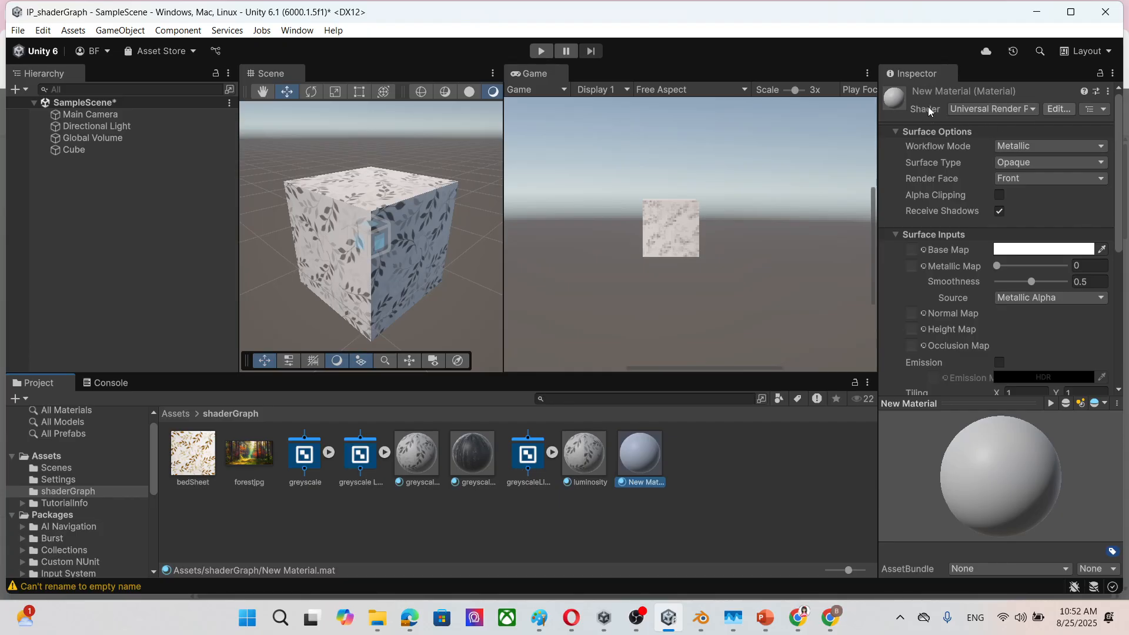
Set the new material's shader to the greyscale Luminosity shader graph.
{"action": "left_click", "coordinate": [587, 459]}
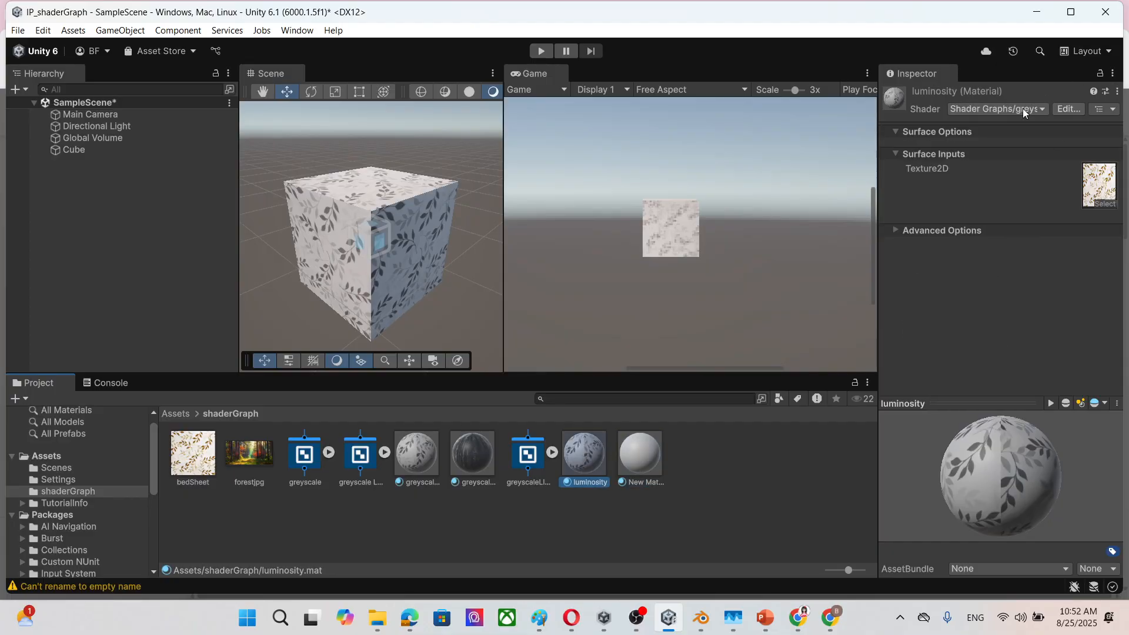
{"action": "left_click", "coordinate": [662, 452]}
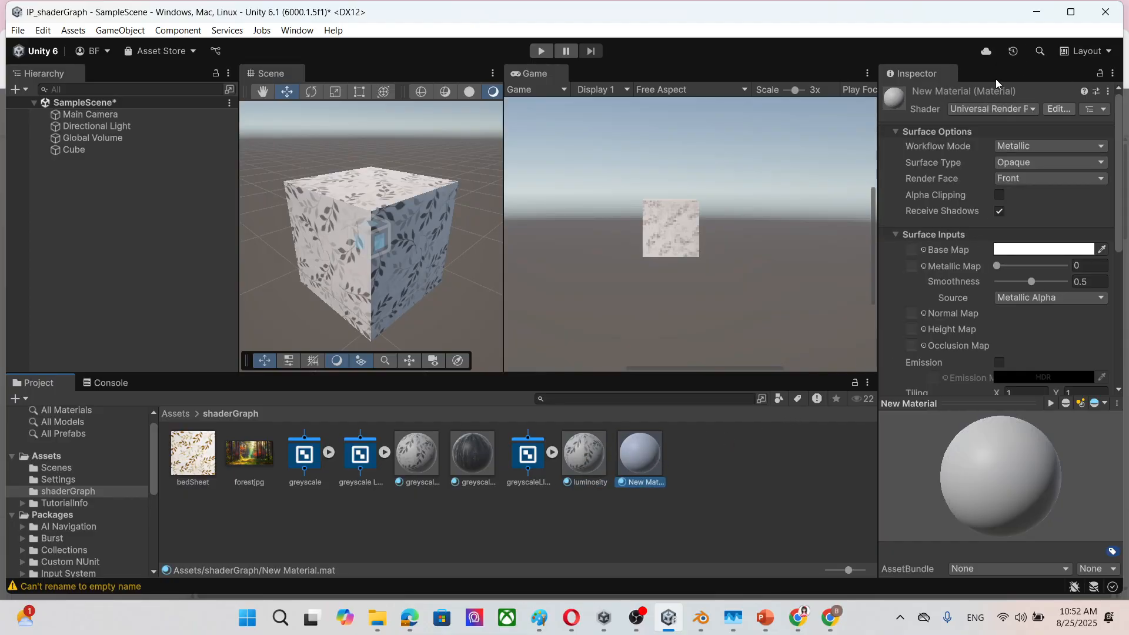
{"action": "left_click", "coordinate": [990, 108]}
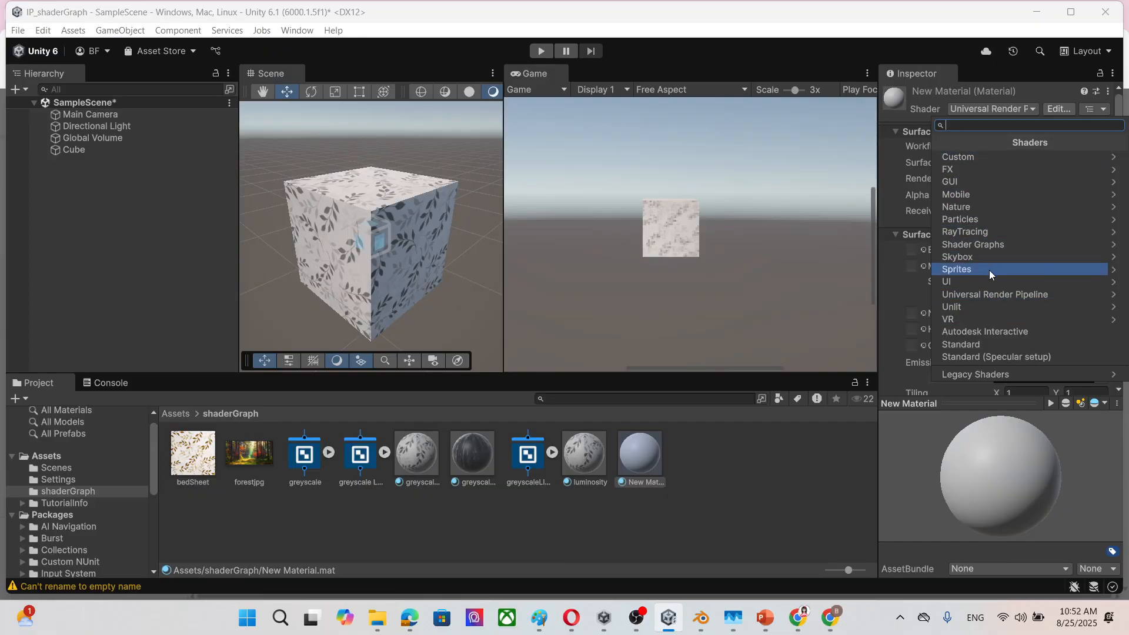
{"action": "left_click", "coordinate": [994, 243]}
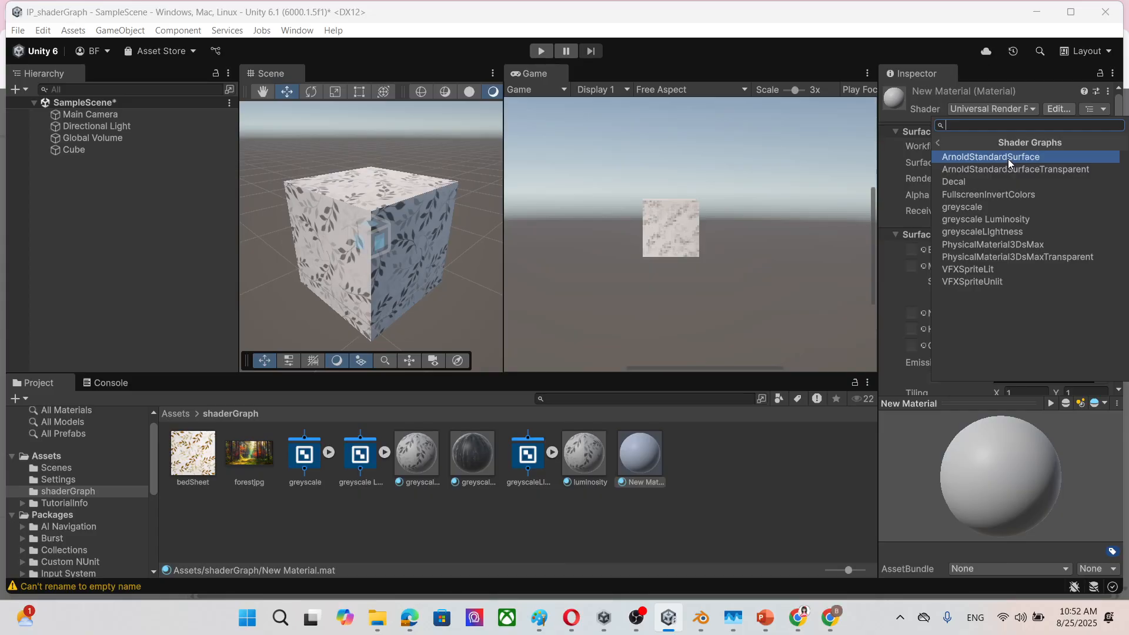
{"action": "left_click", "coordinate": [1031, 220]}
Assign the forestjpg image as the new material's Texture2D and apply the material to the cube.
{"action": "left_click", "coordinate": [1099, 183]}
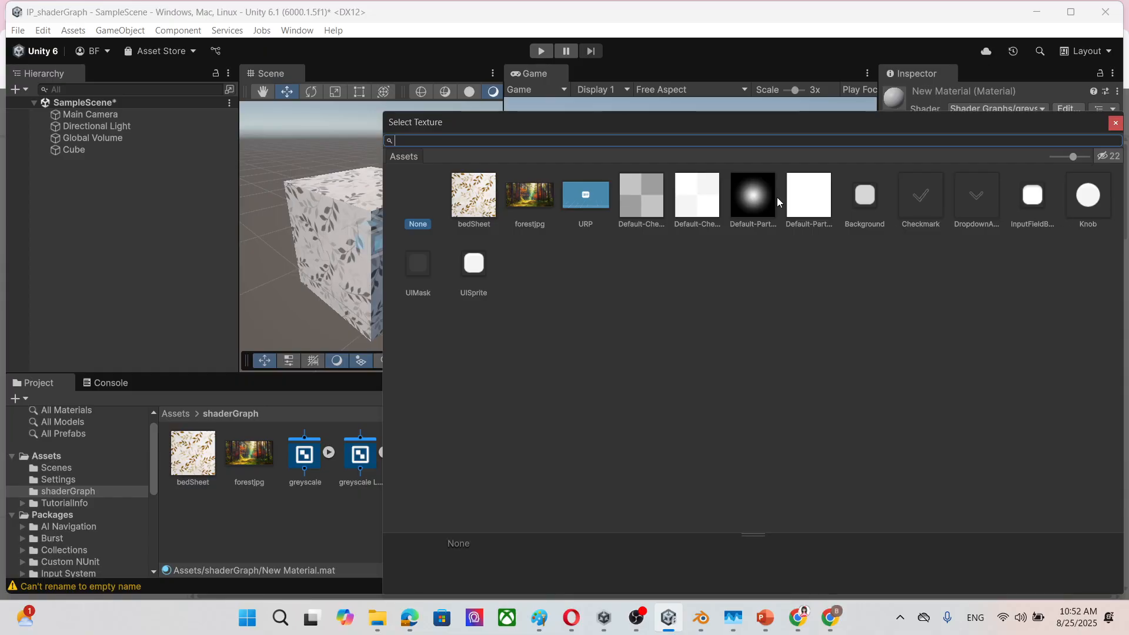
{"action": "left_click", "coordinate": [529, 194]}
{"action": "left_click", "coordinate": [1115, 122]}
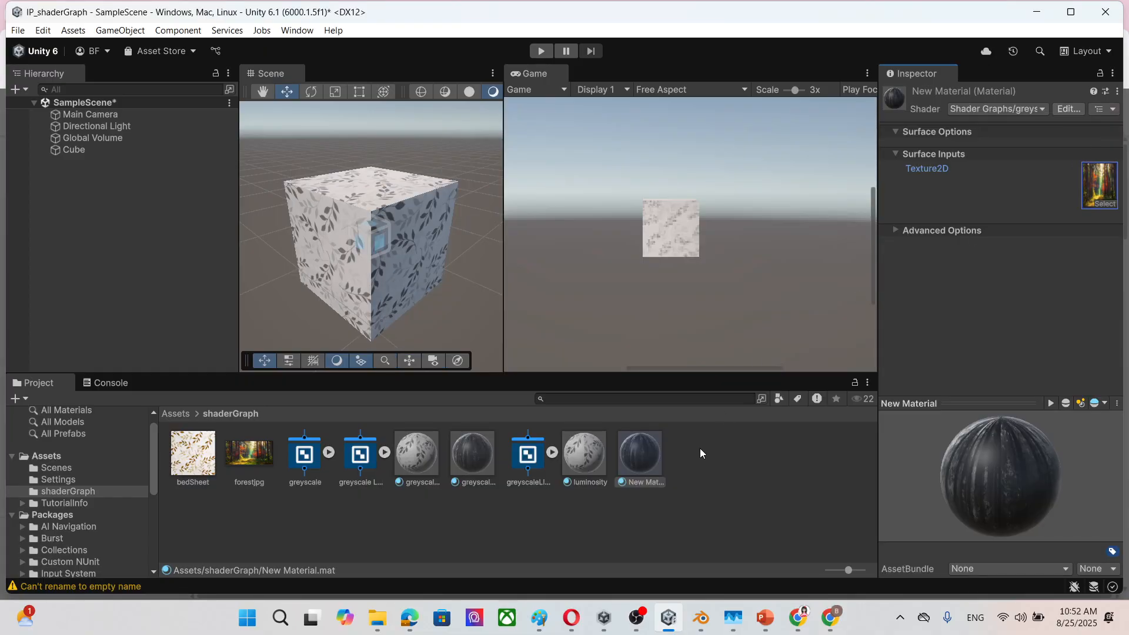
{"action": "left_click_drag", "start_coordinate": [641, 459], "coordinate": [400, 247]}
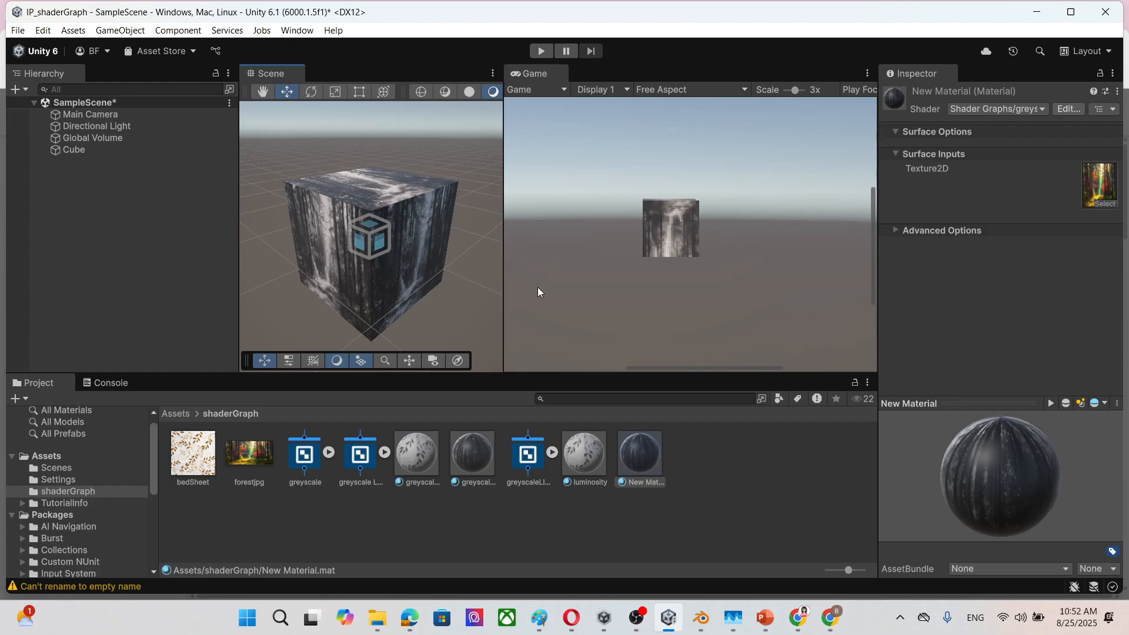